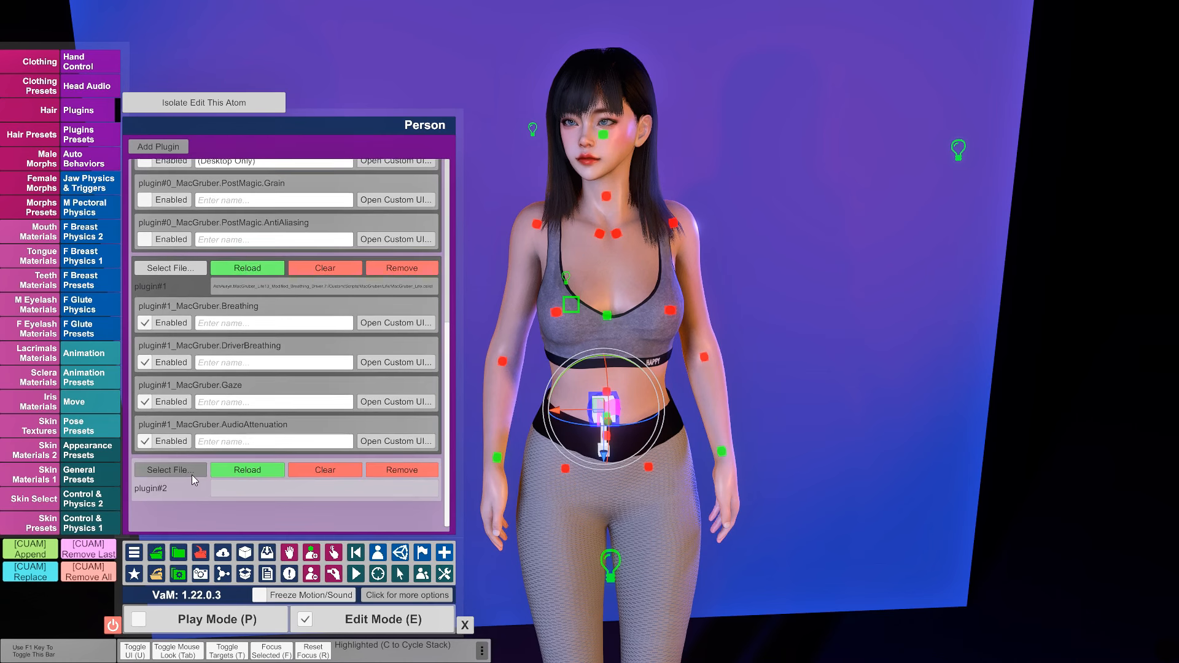
Load the latest Ruvik.PosingHelper.57 script into the empty plugin#2 slot of the Person atom
left_click(190, 471)
left_click(47, 138)
key("BackSpace")
type("posing")
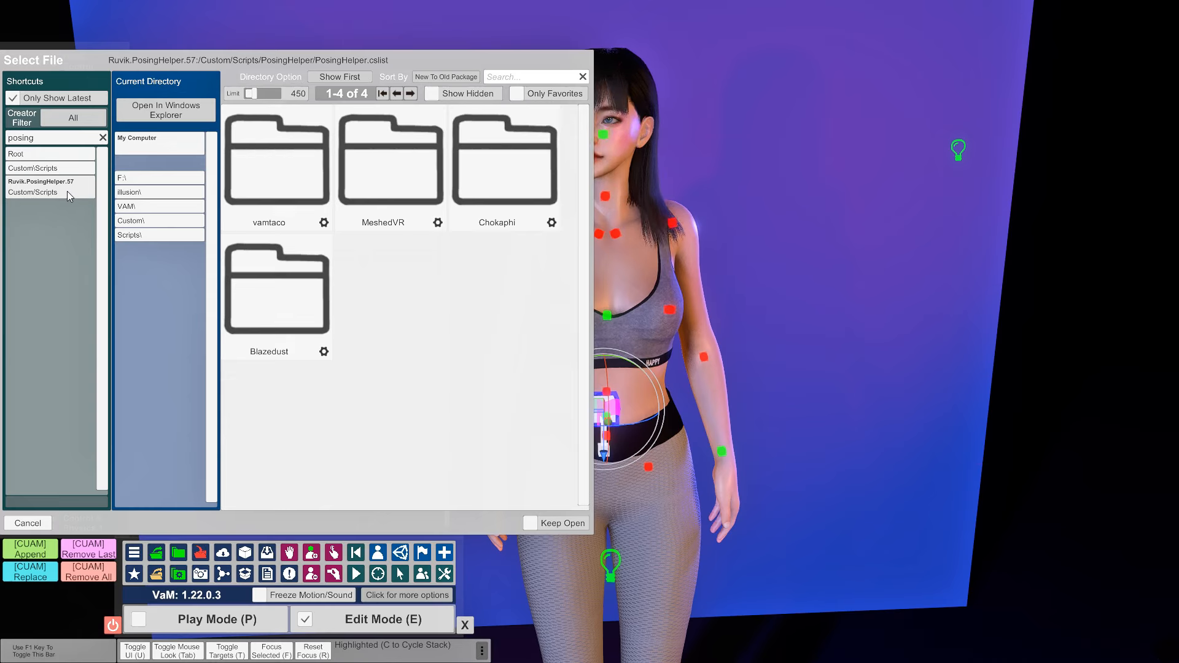
left_click(72, 190)
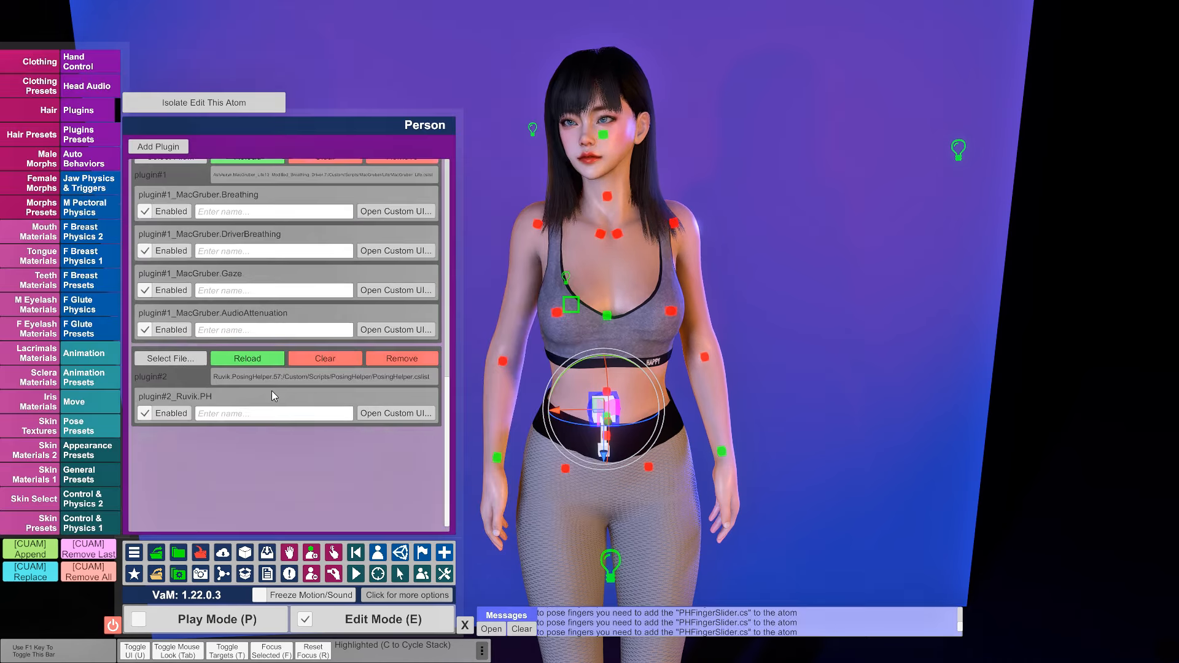
Show the PosingHelper plugin's on-screen posing controls and enlarge them to a UI Scale of about 1.18
left_click(403, 490)
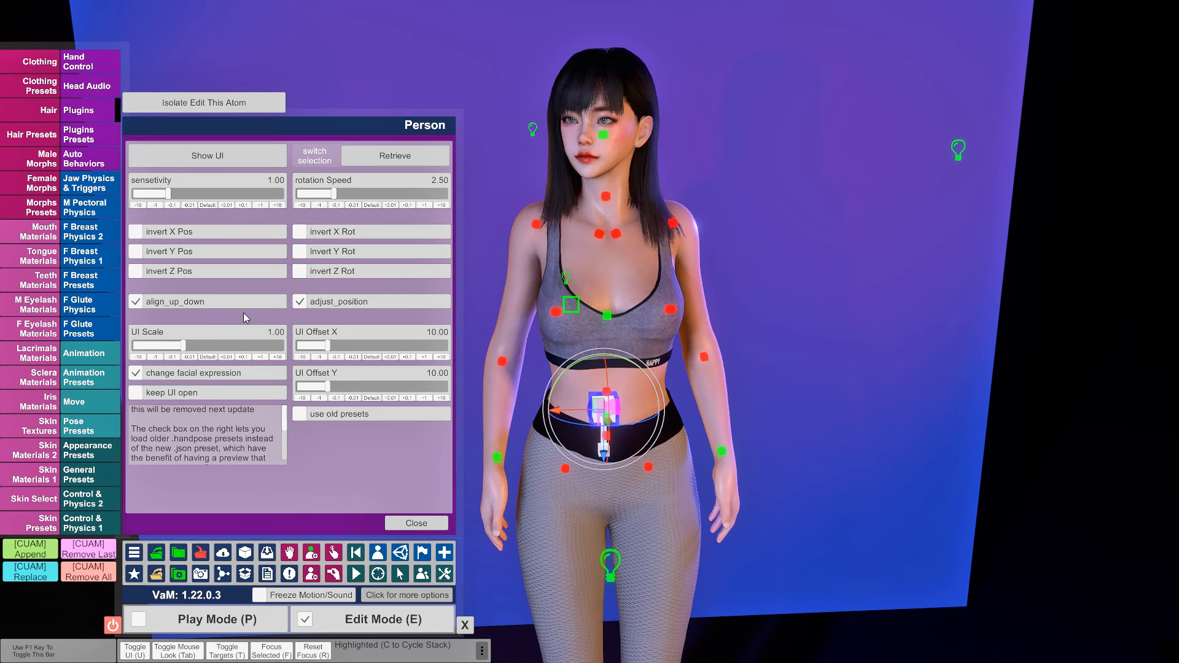
left_click(234, 154)
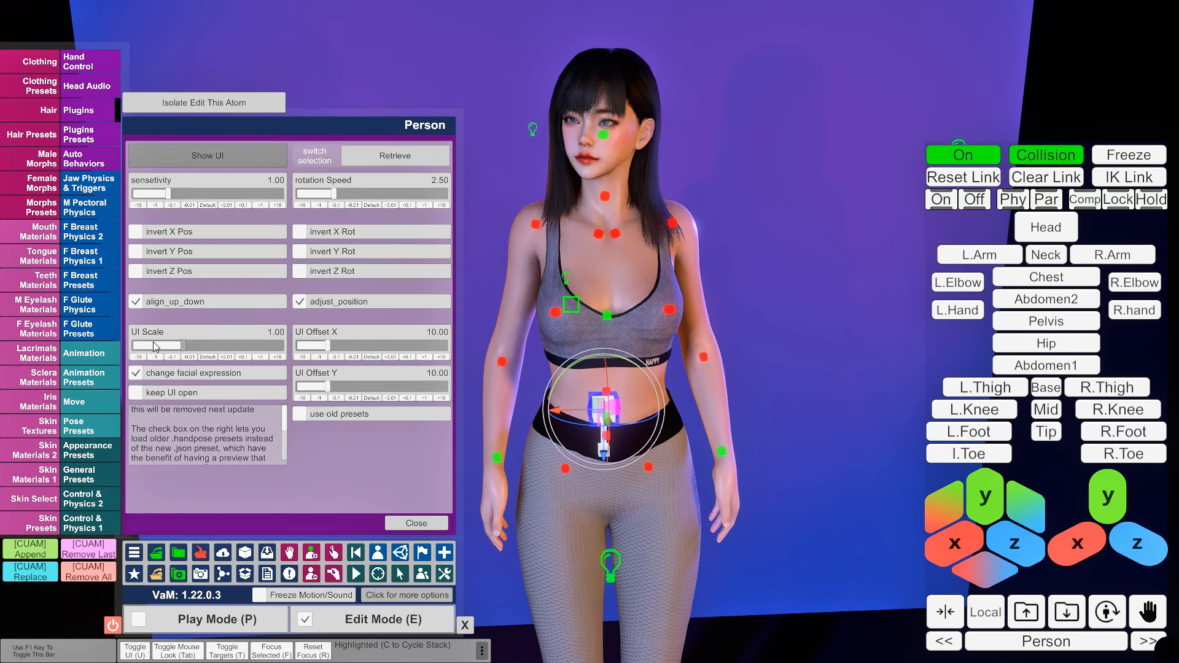
left_click_drag(178, 344, 222, 345)
left_click_drag(331, 346, 379, 361)
left_click(377, 358)
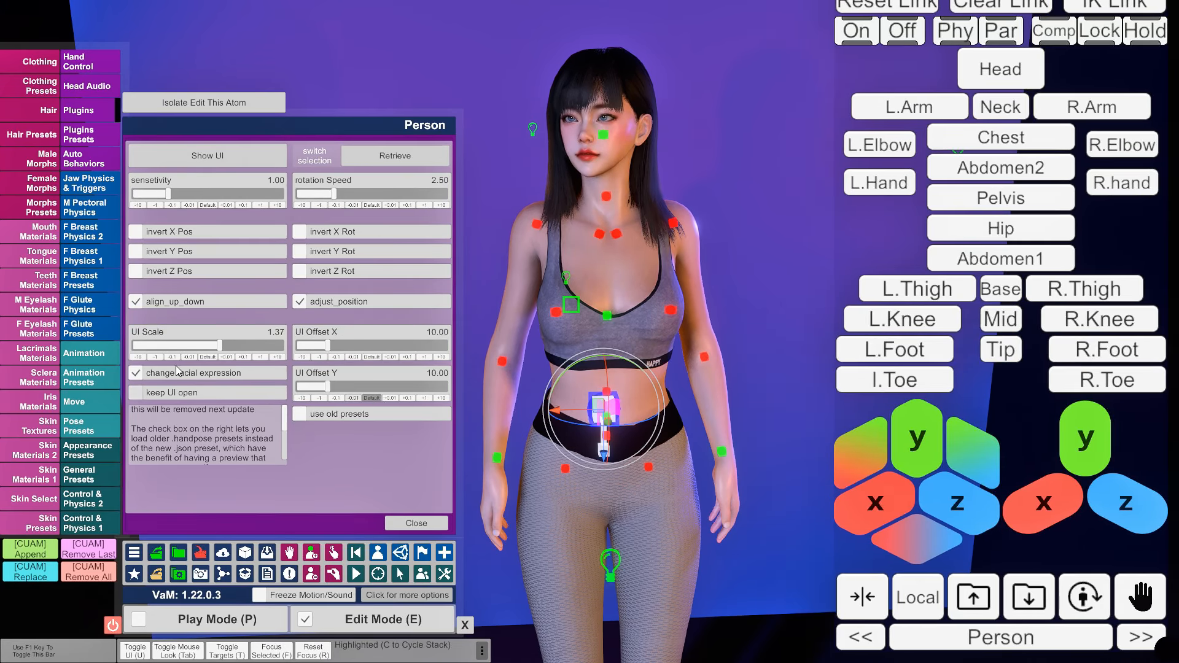
left_click(206, 357)
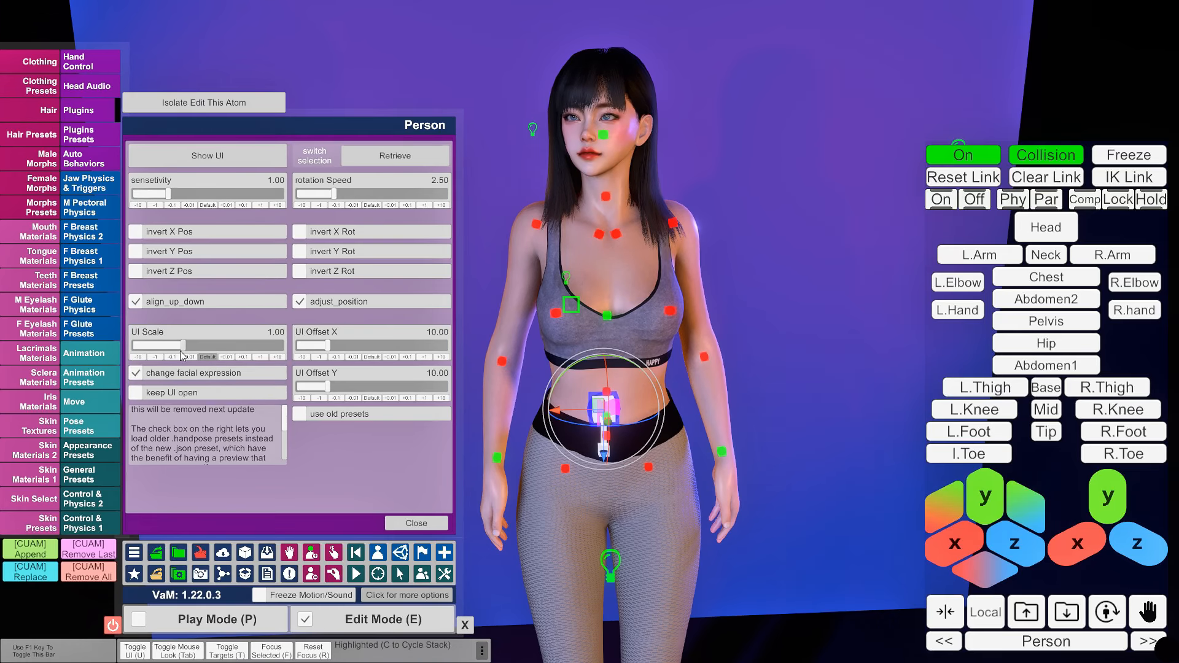
left_click_drag(186, 345, 204, 344)
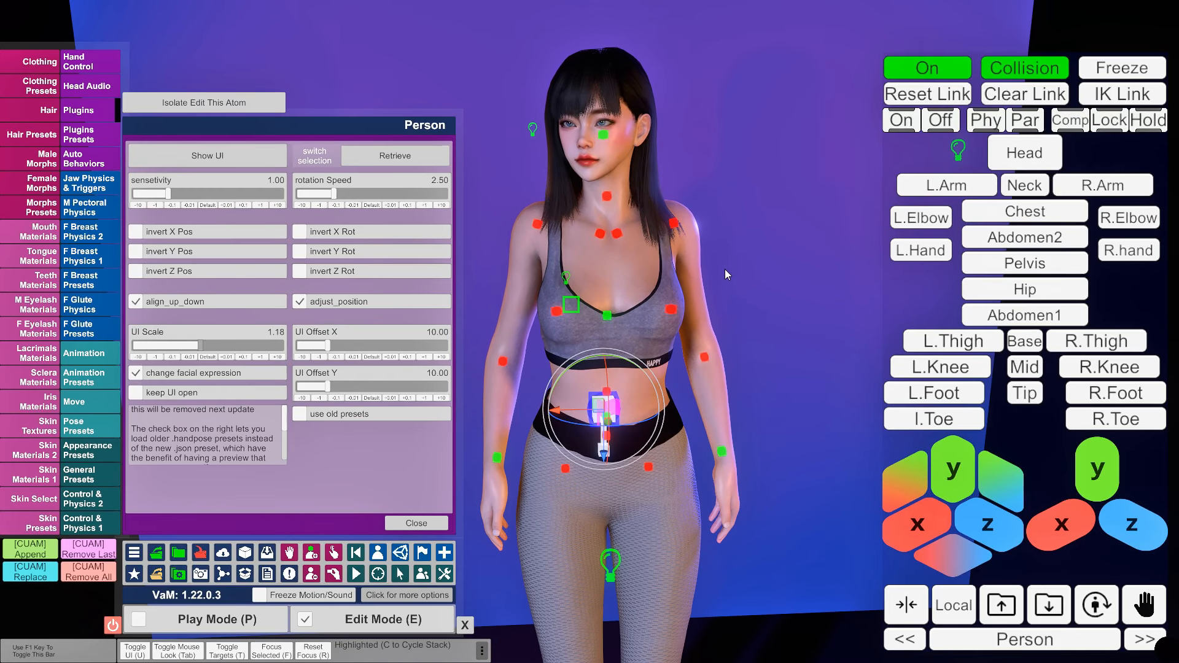
Turn on mirrored posing in PosingHelper and choose L.Hand as the body part to pose
scroll(725, 271, "down", 5)
left_click(786, 260)
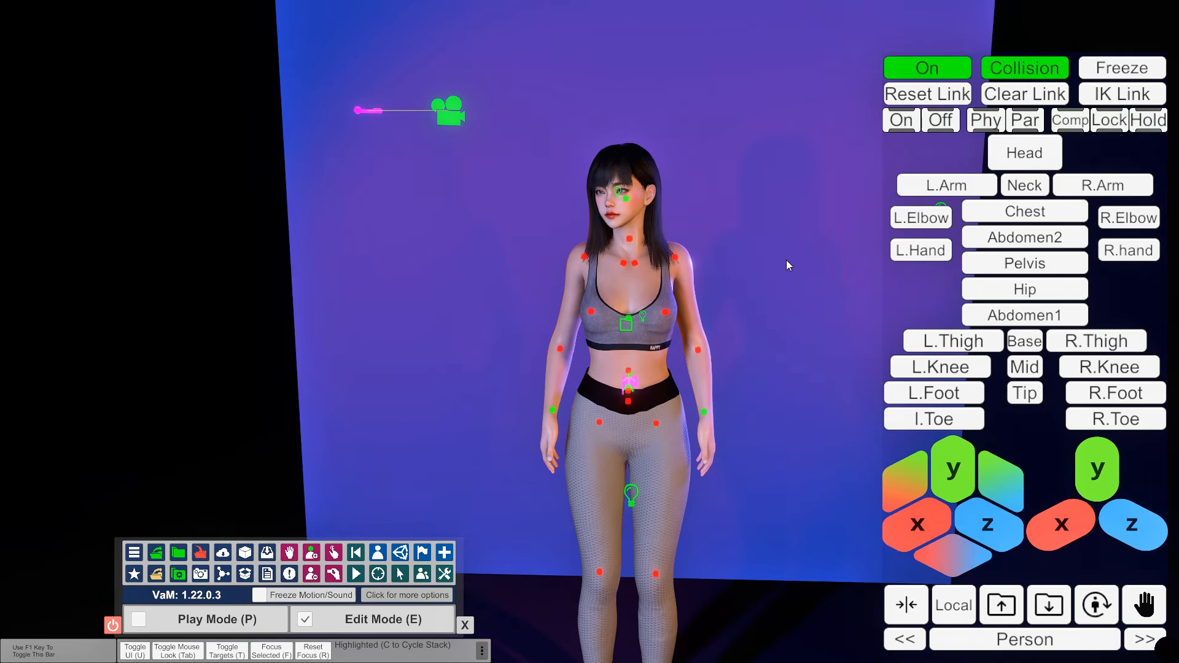
right_click_drag(786, 259, 795, 282)
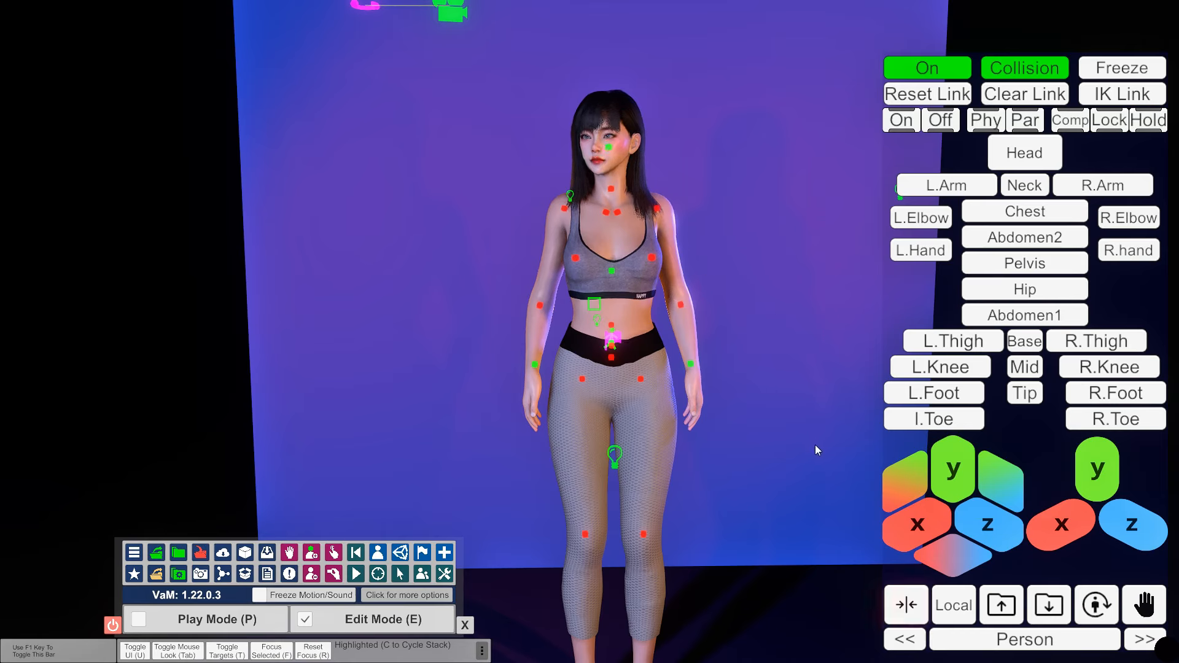
left_click(908, 608)
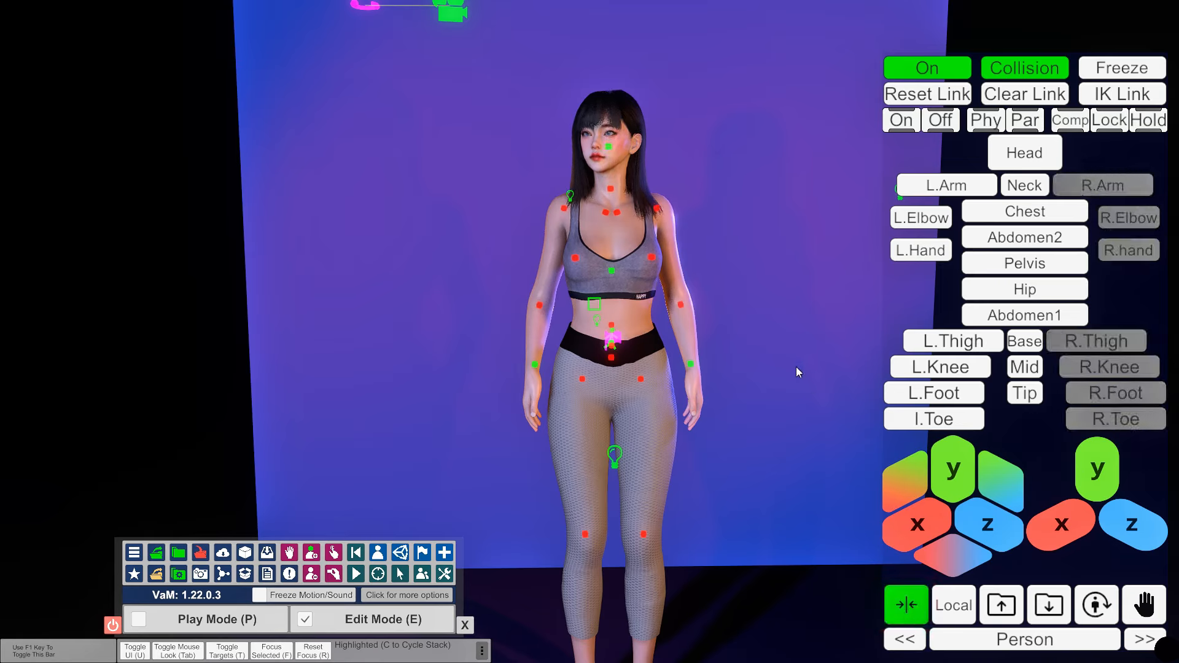
left_click(926, 249)
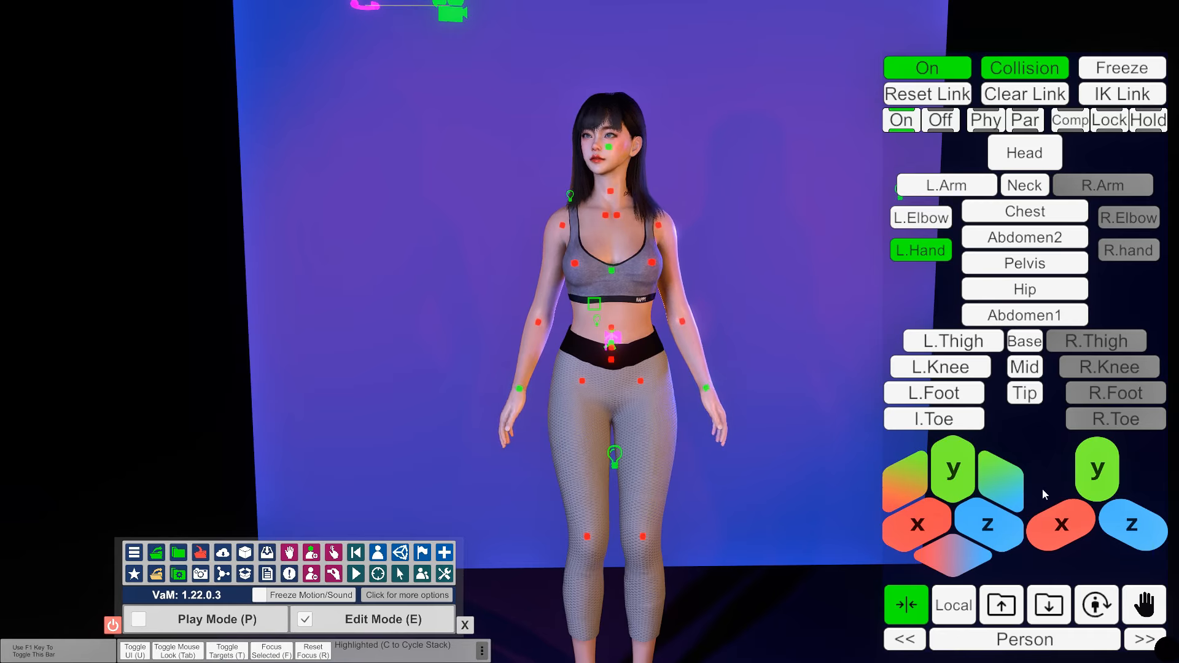
Turn off mirrored posing and raise the left hand outward, away from the body
left_click(909, 608)
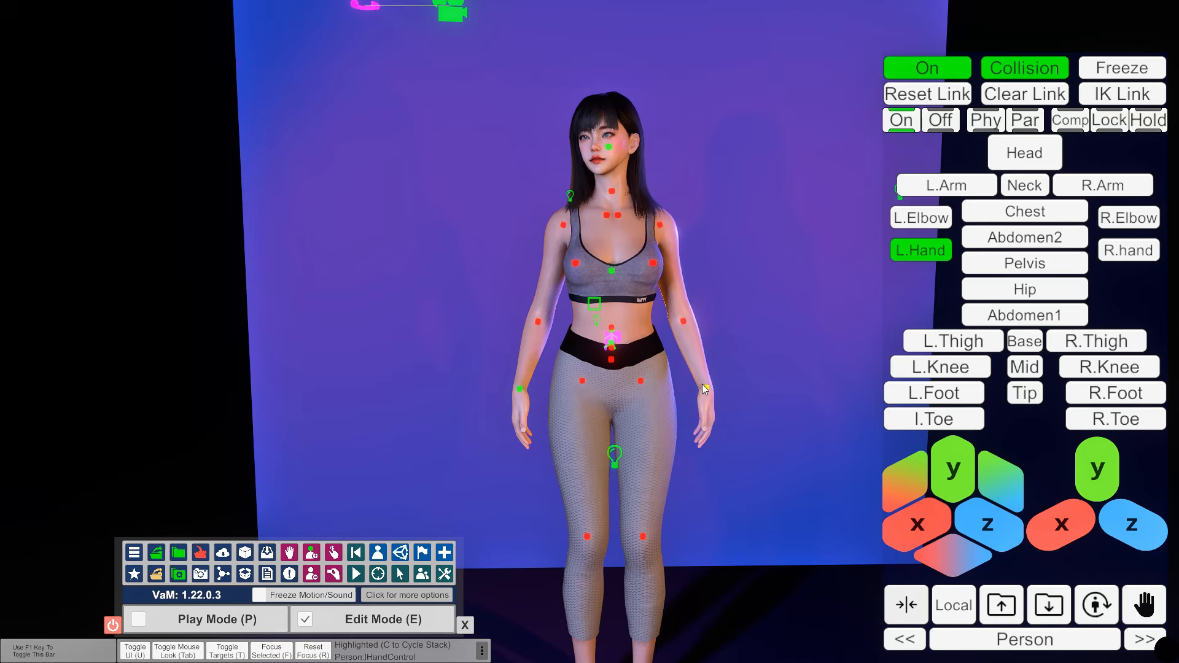
left_click_drag(706, 392, 788, 359)
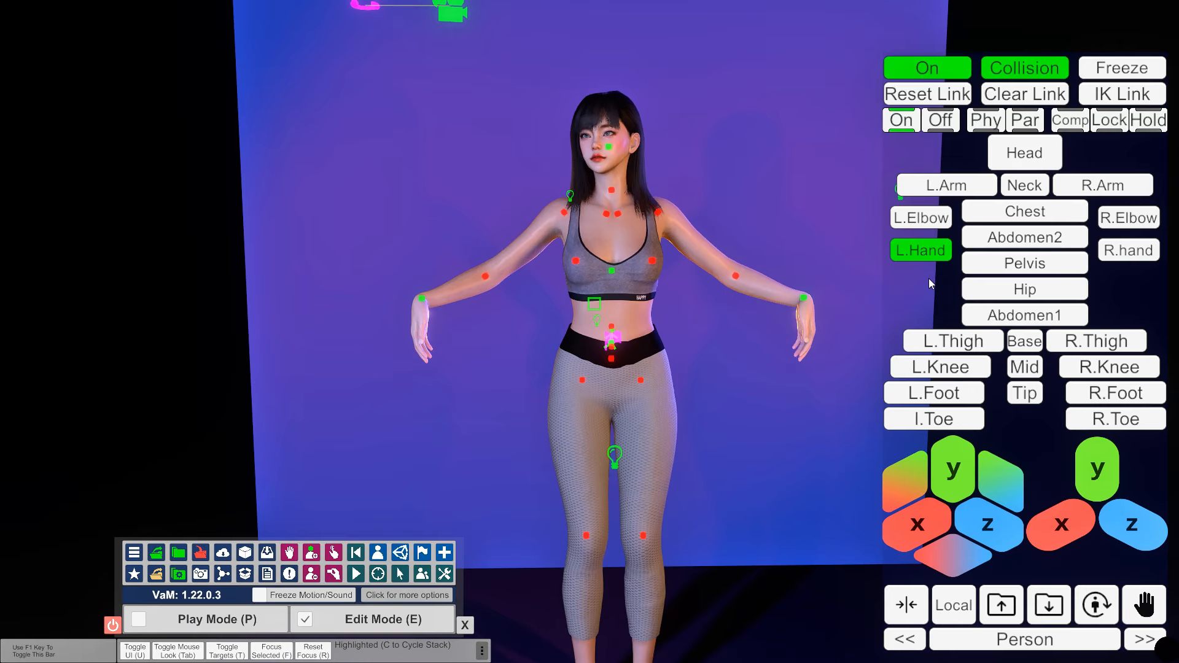
Move the left foot outward, and bring it back by mirroring the right foot's placement onto it
scroll(707, 493, "down", 3)
middle_click_drag(710, 470, 708, 422)
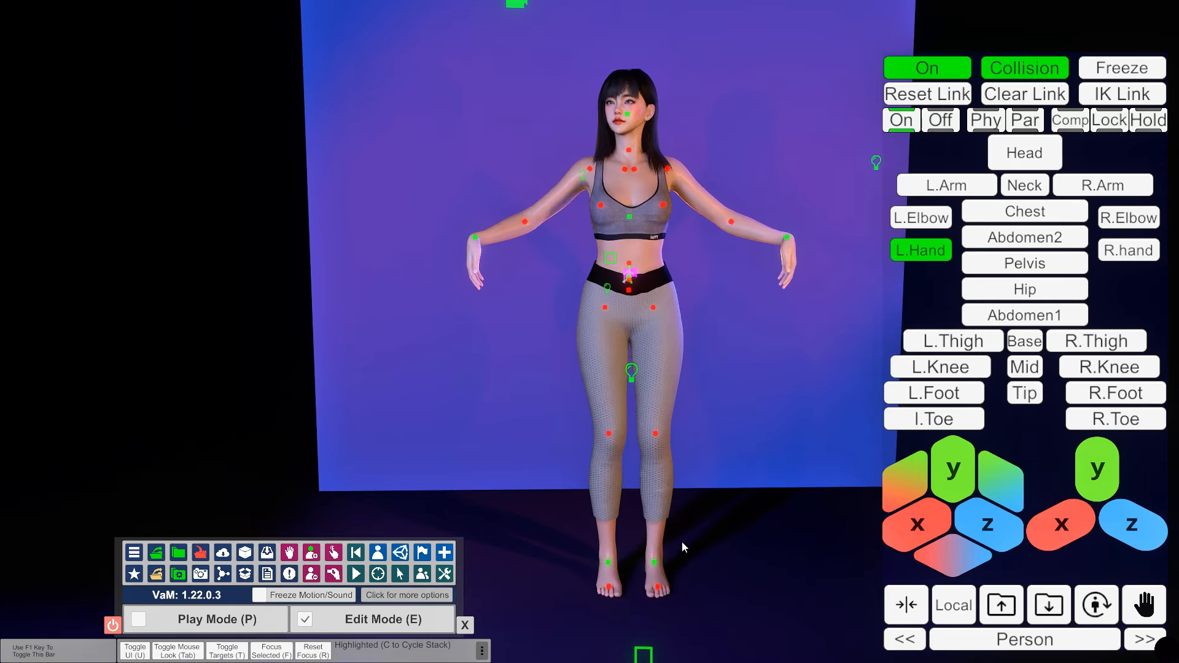
left_click_drag(654, 561, 710, 563)
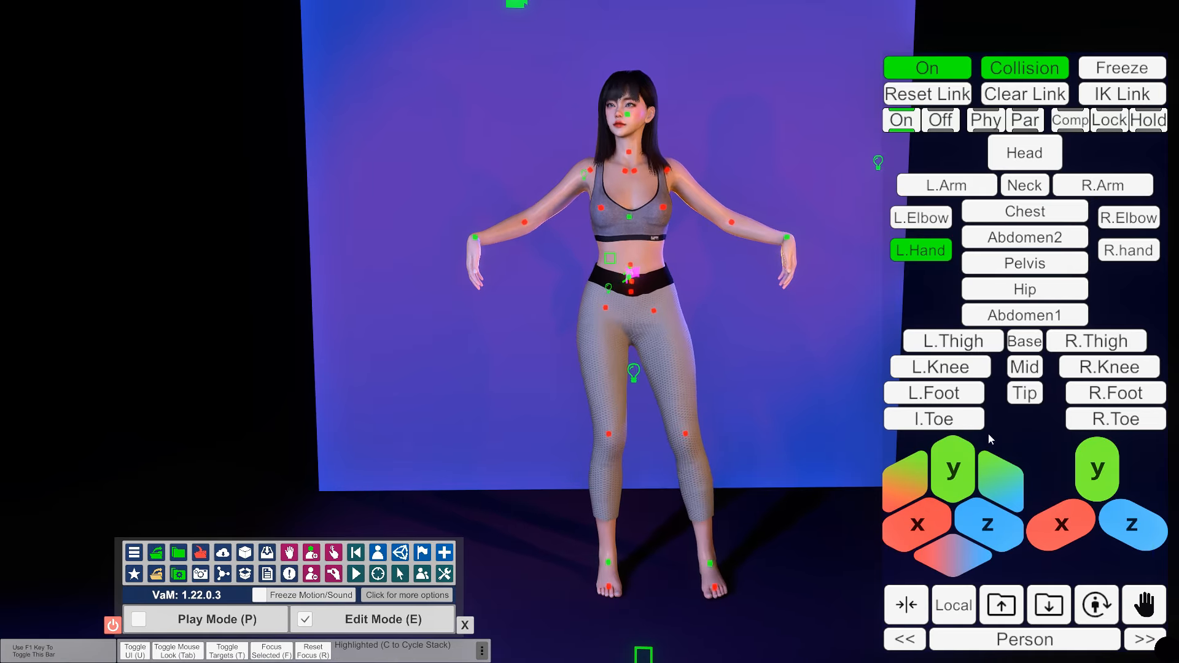
right_click(955, 396)
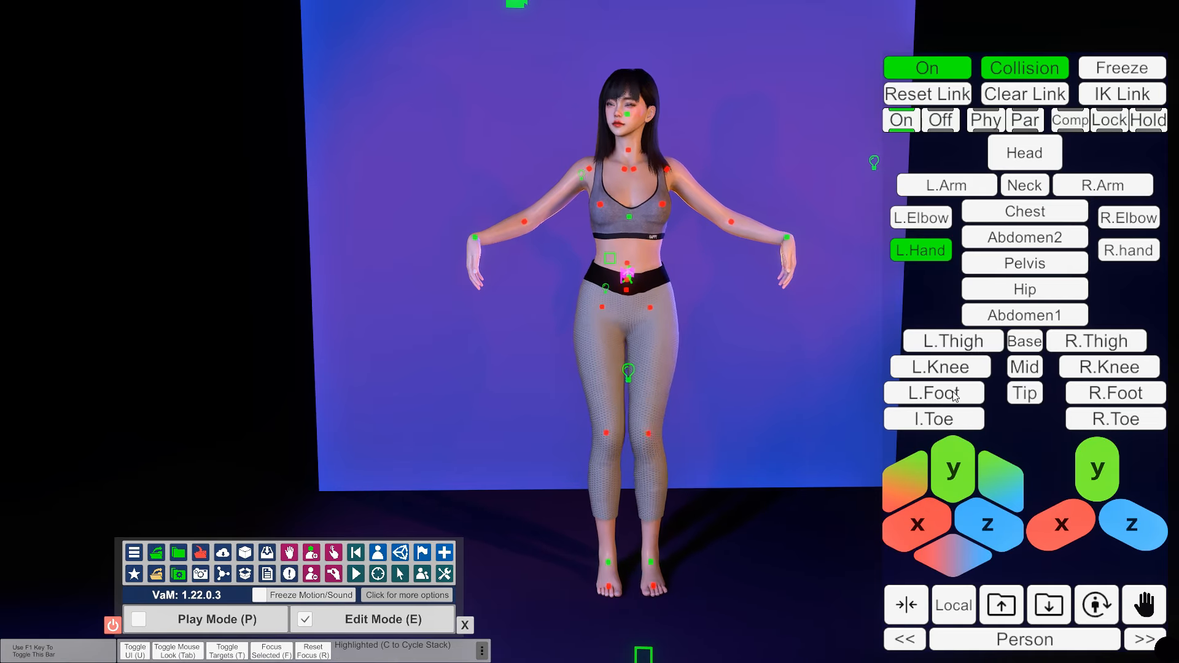
Widen the stance by moving the left foot outward and mirroring it, and narrow it again to a moderate symmetrical width
left_click_drag(653, 558, 717, 559)
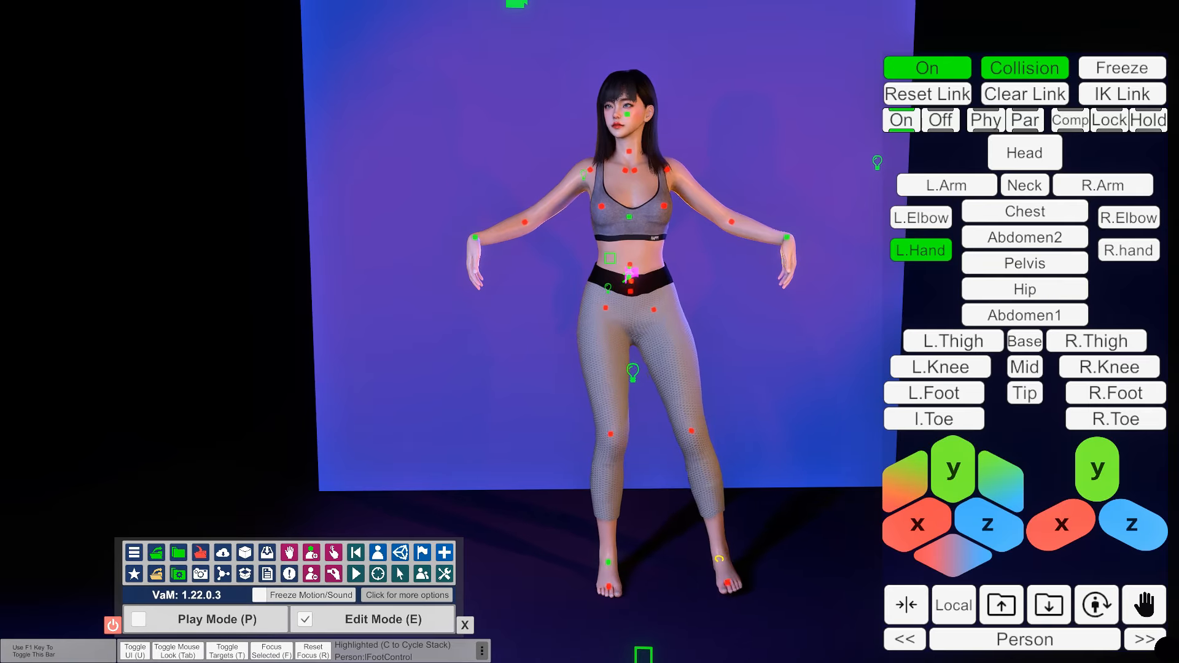
right_click(1089, 396)
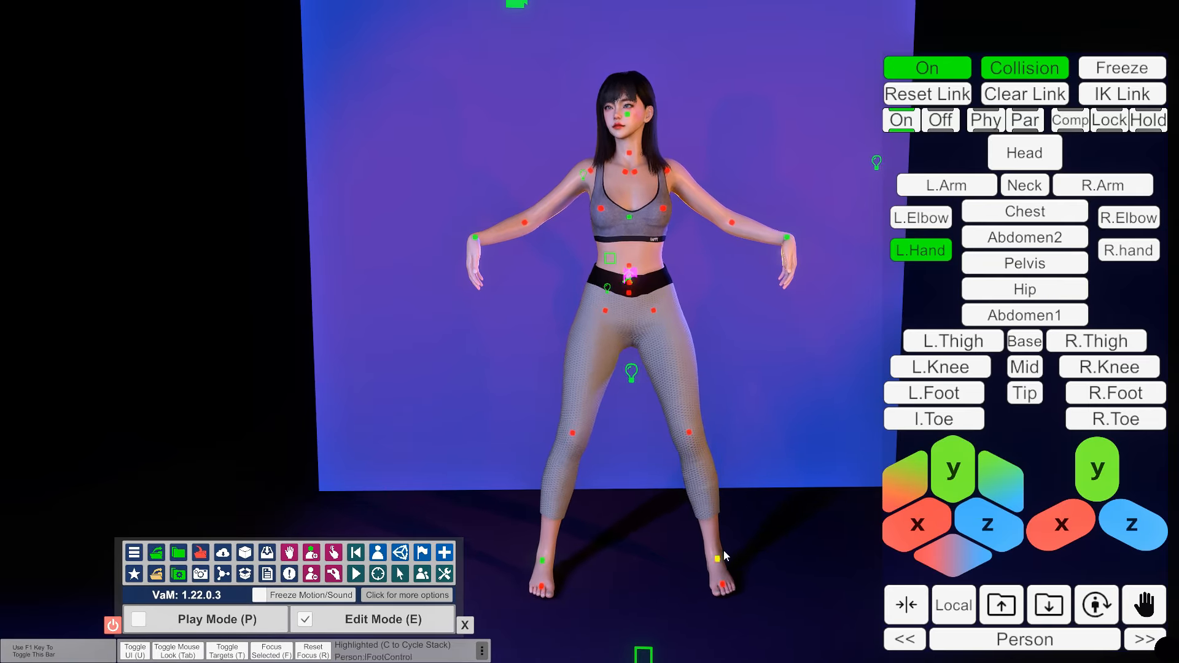
left_click_drag(722, 559, 669, 559)
right_click(947, 392)
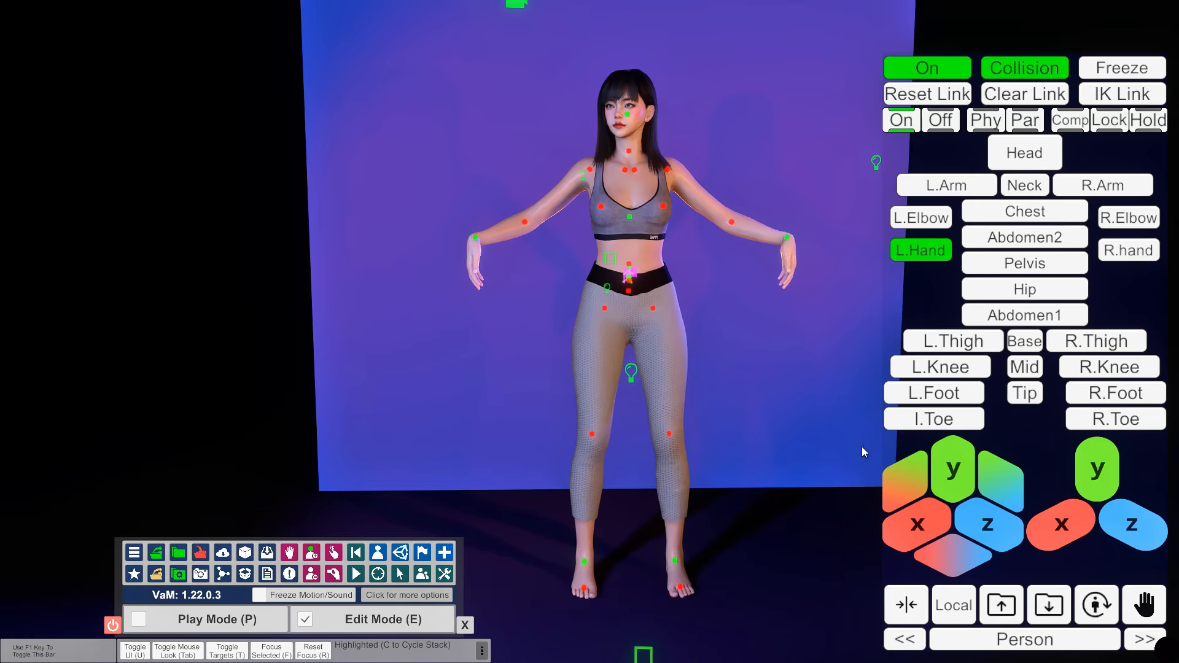
Turn on mirrored posing again and rotate the selected left hand about the Z axis
left_click(907, 605)
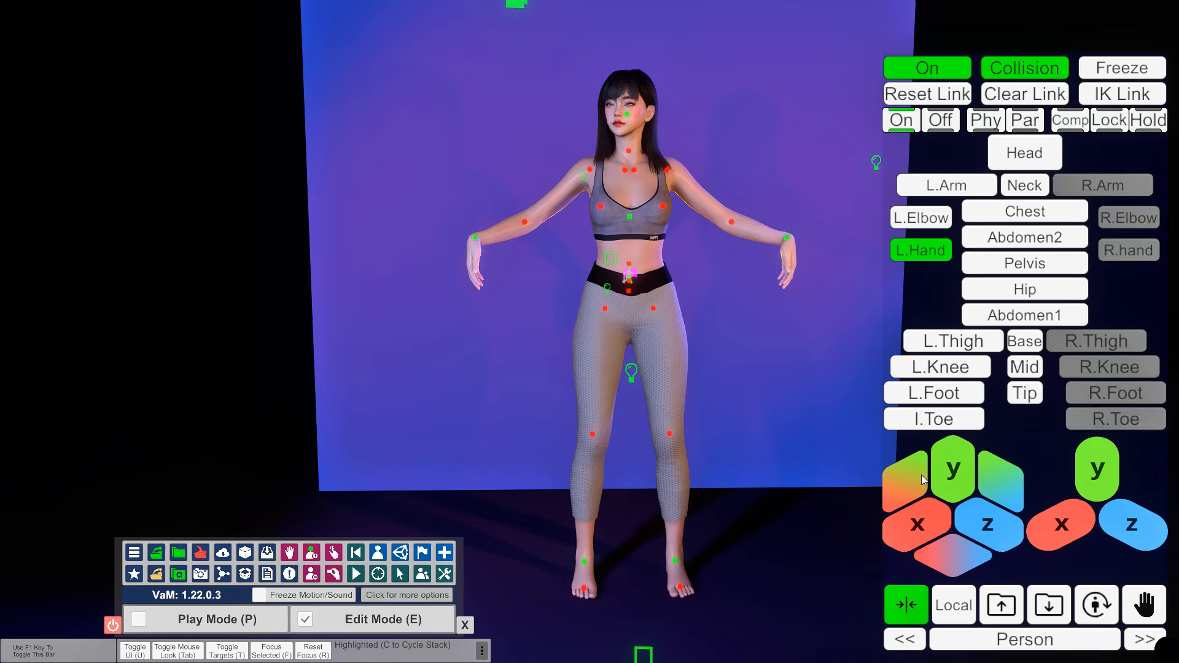
left_click_drag(1125, 526, 1174, 496)
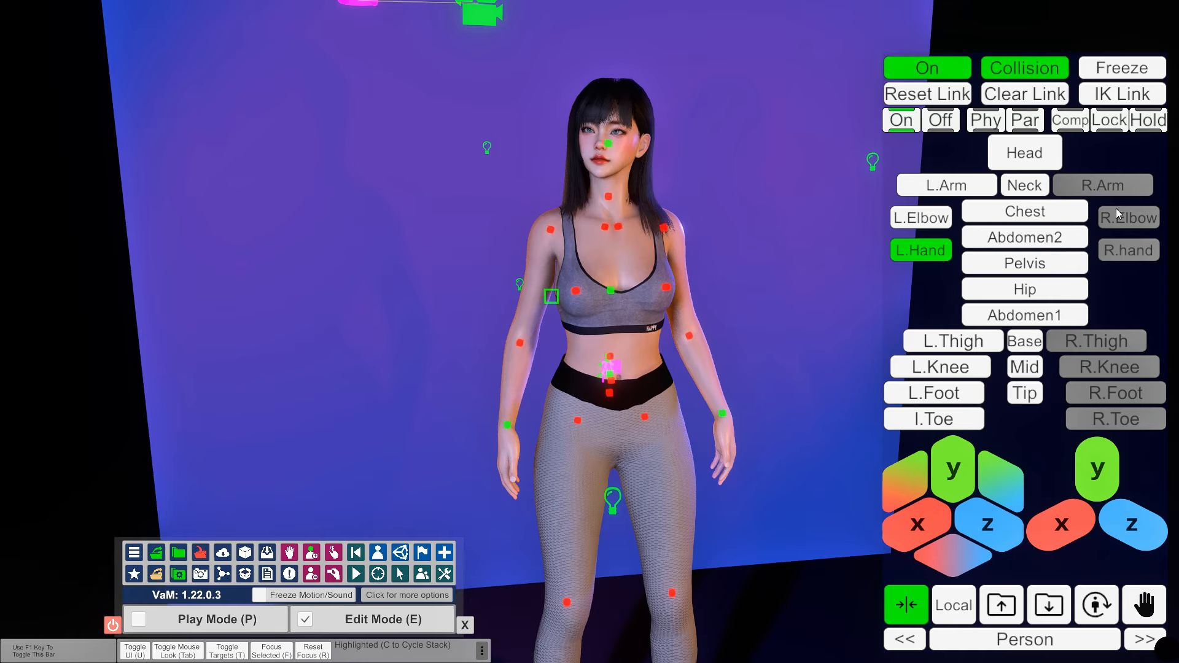
Try switching the person's collision off and on twice, and freezing and unfreezing the motion
left_click(1046, 68)
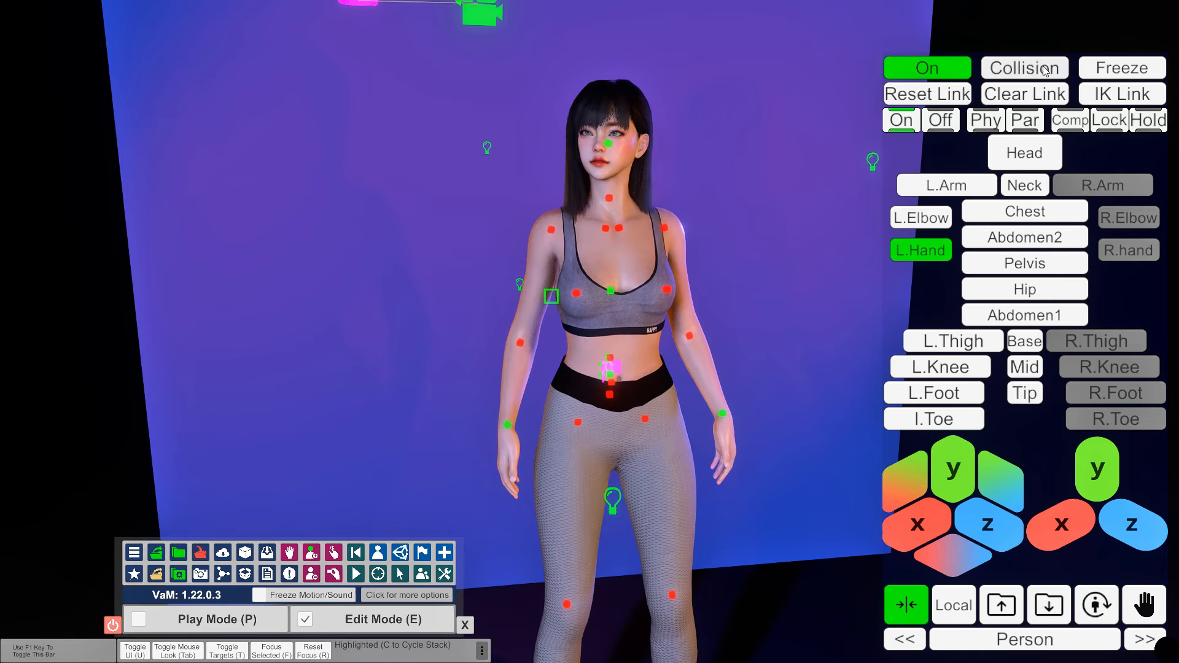
left_click(1046, 69)
left_click(1046, 69)
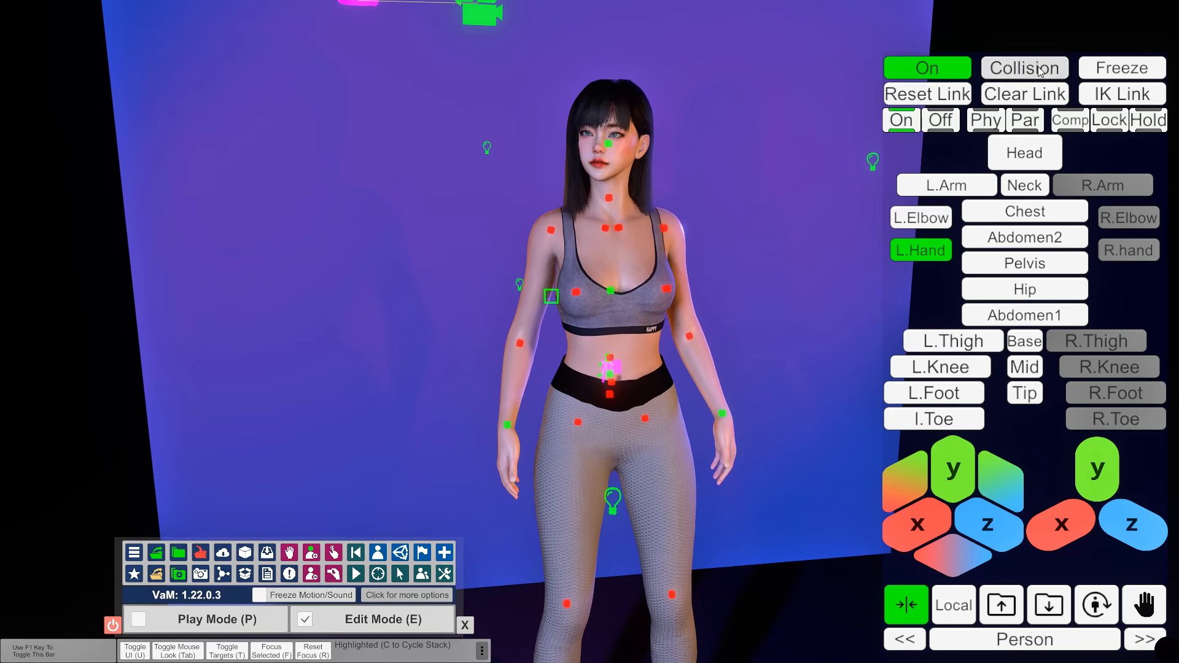
left_click(1045, 69)
left_click(1136, 64)
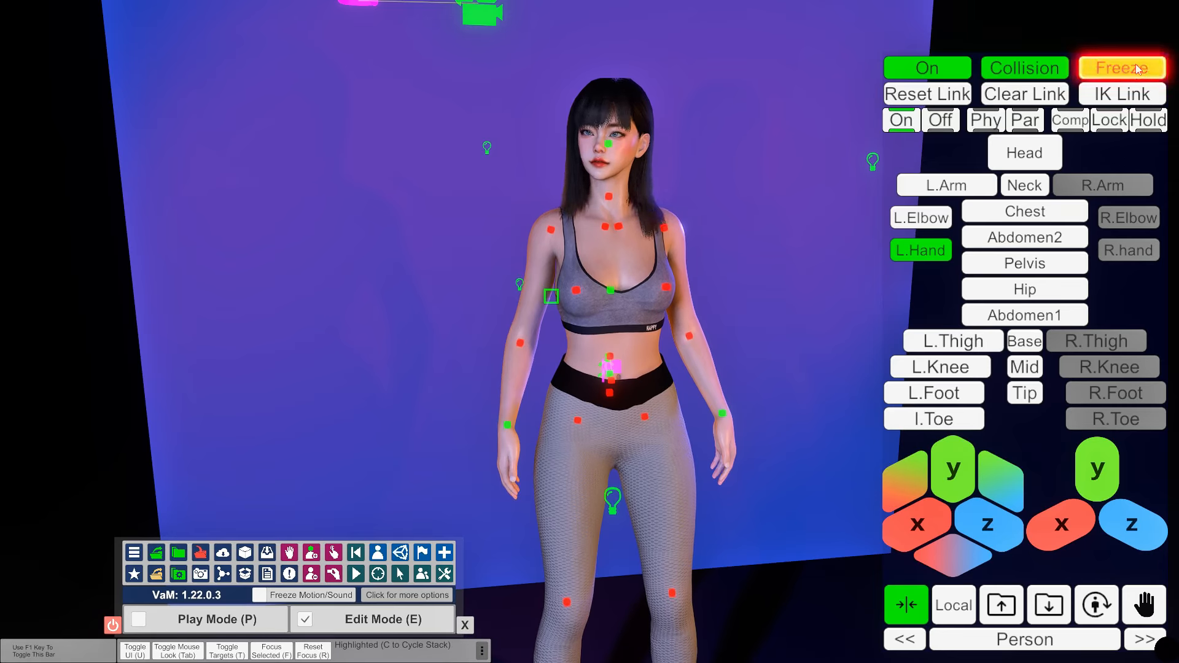
left_click(1136, 64)
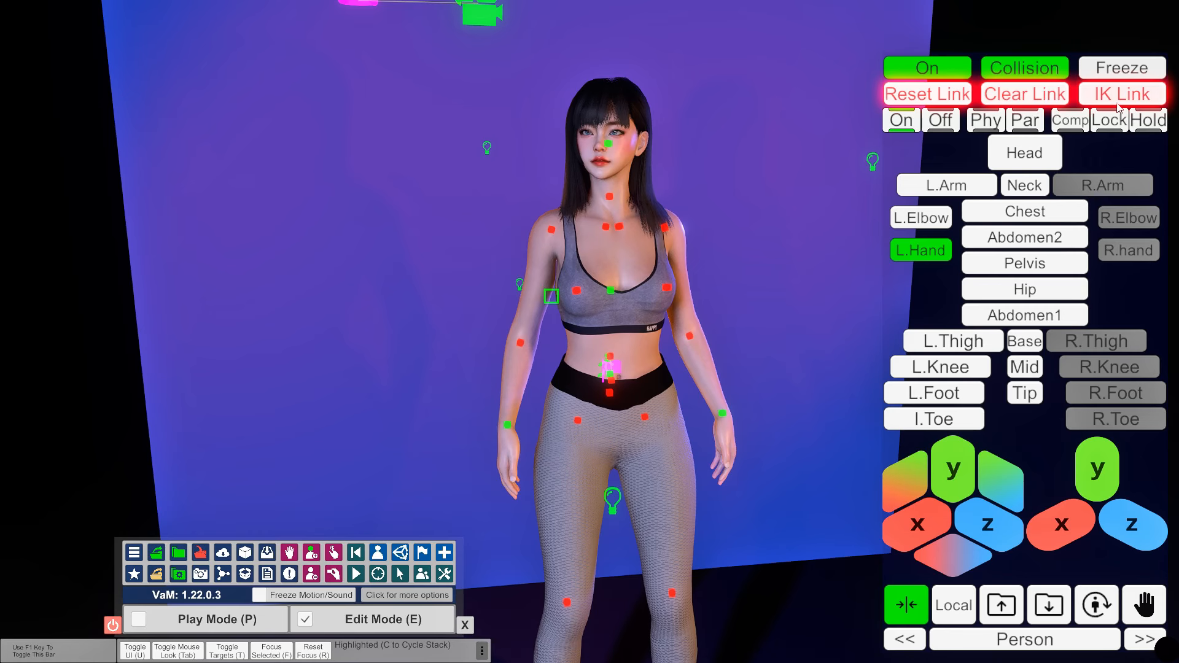
Select the left hand controller and cycle PosingHelper's axis reference mode through global, finishing on cam
left_click(737, 402)
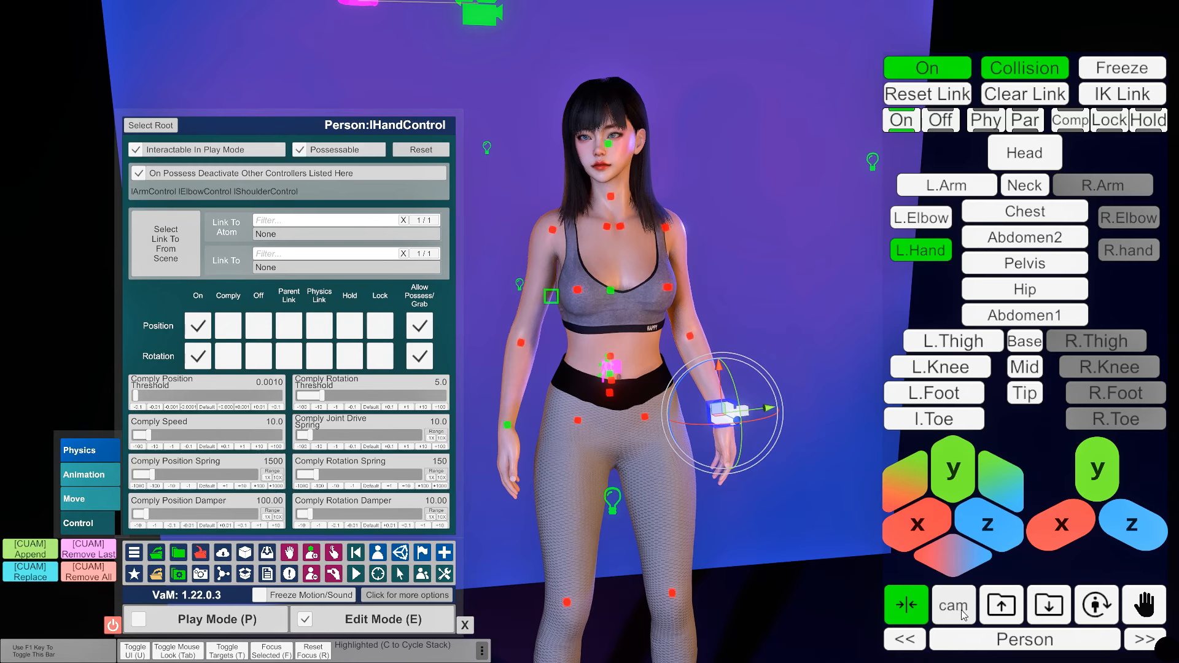
left_click(961, 611)
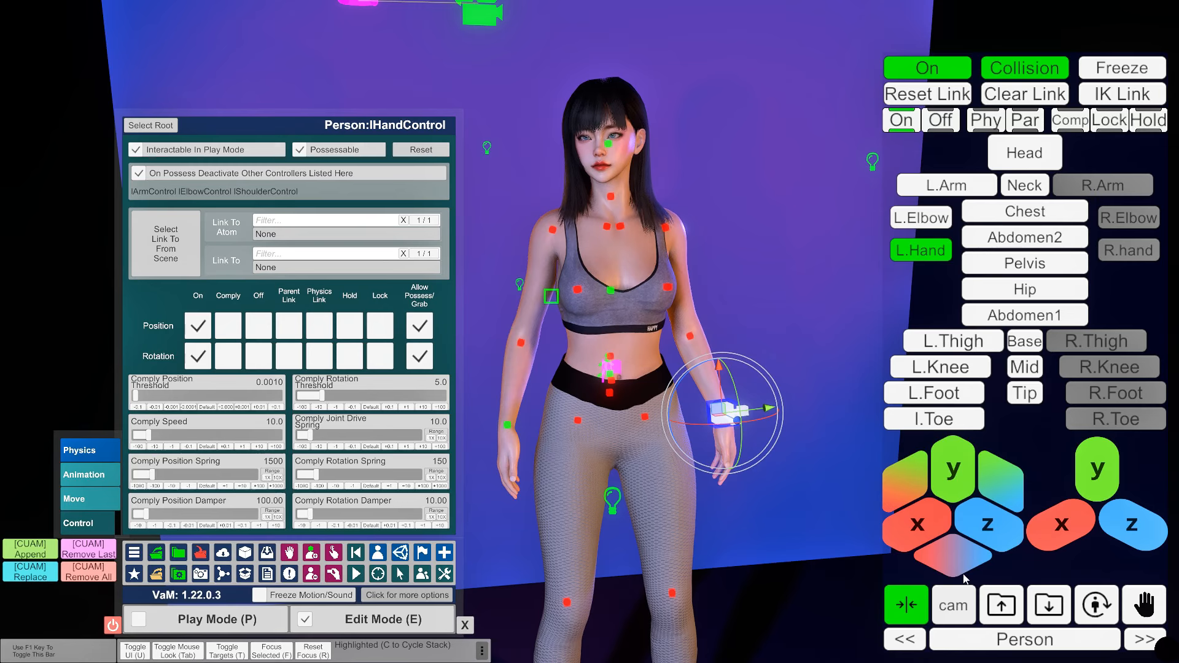
left_click(954, 615)
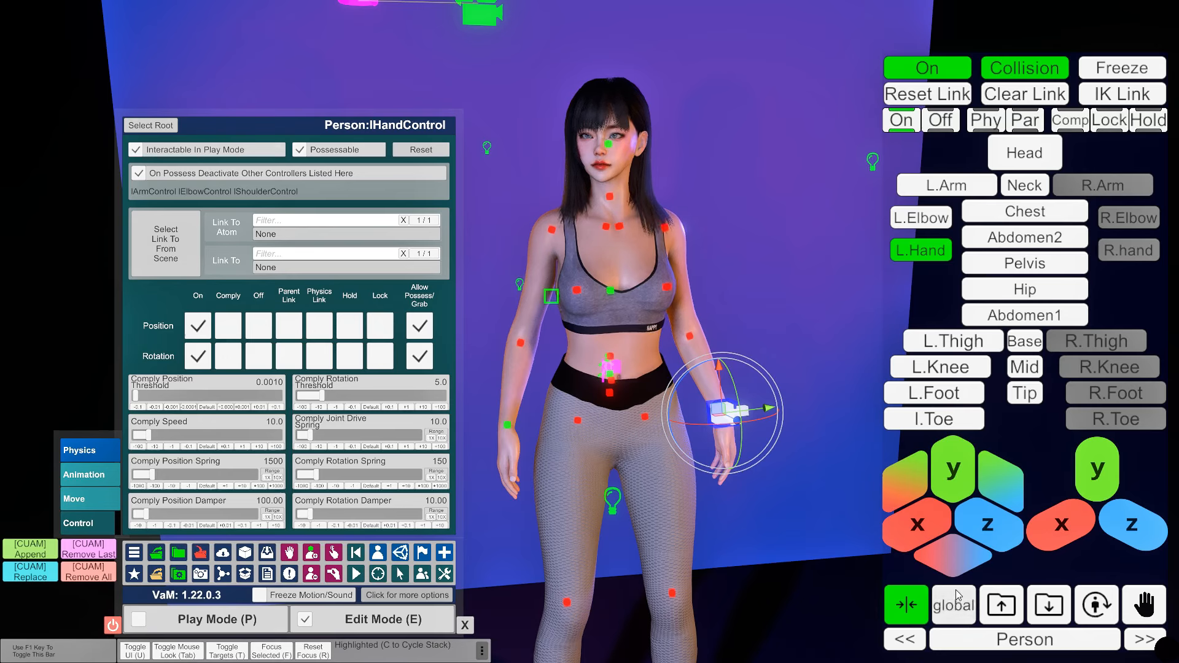
left_click(955, 592)
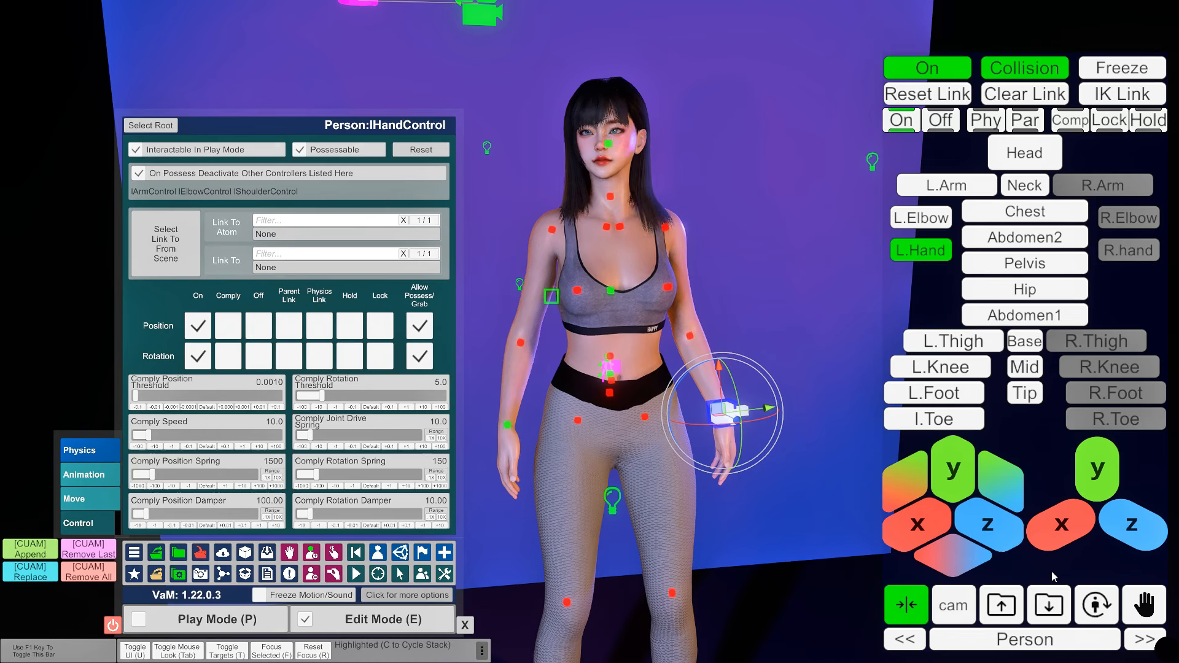
Open the file browser for loading a saved pose and cancel it without choosing one
left_click(1007, 605)
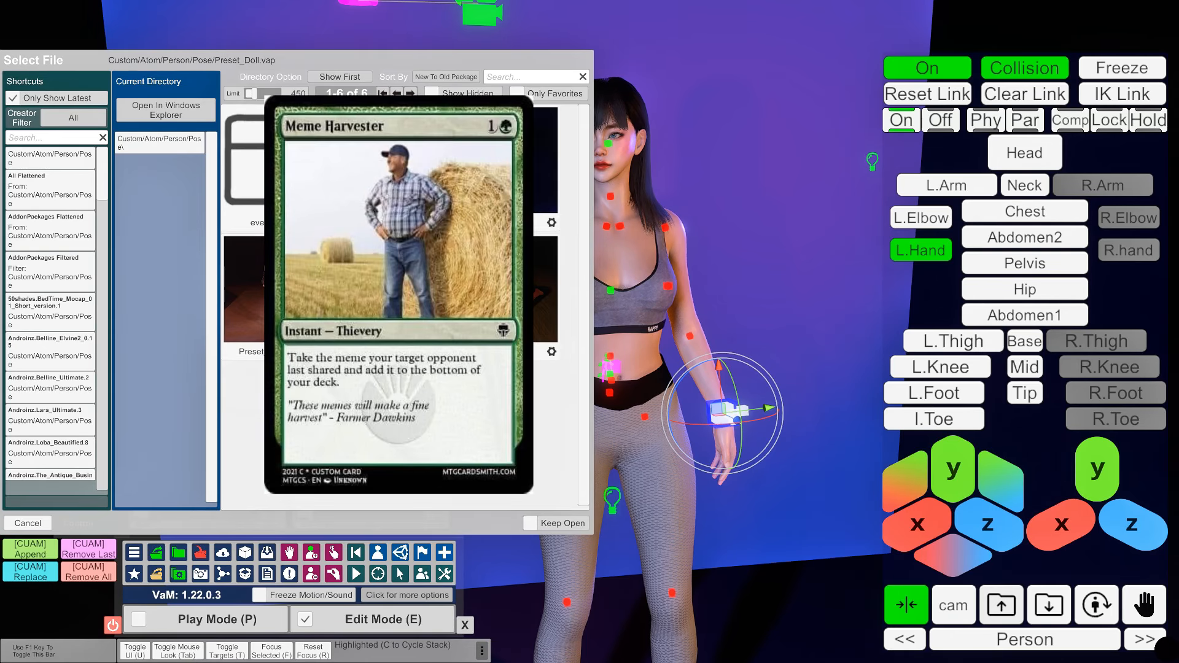
left_click(32, 521)
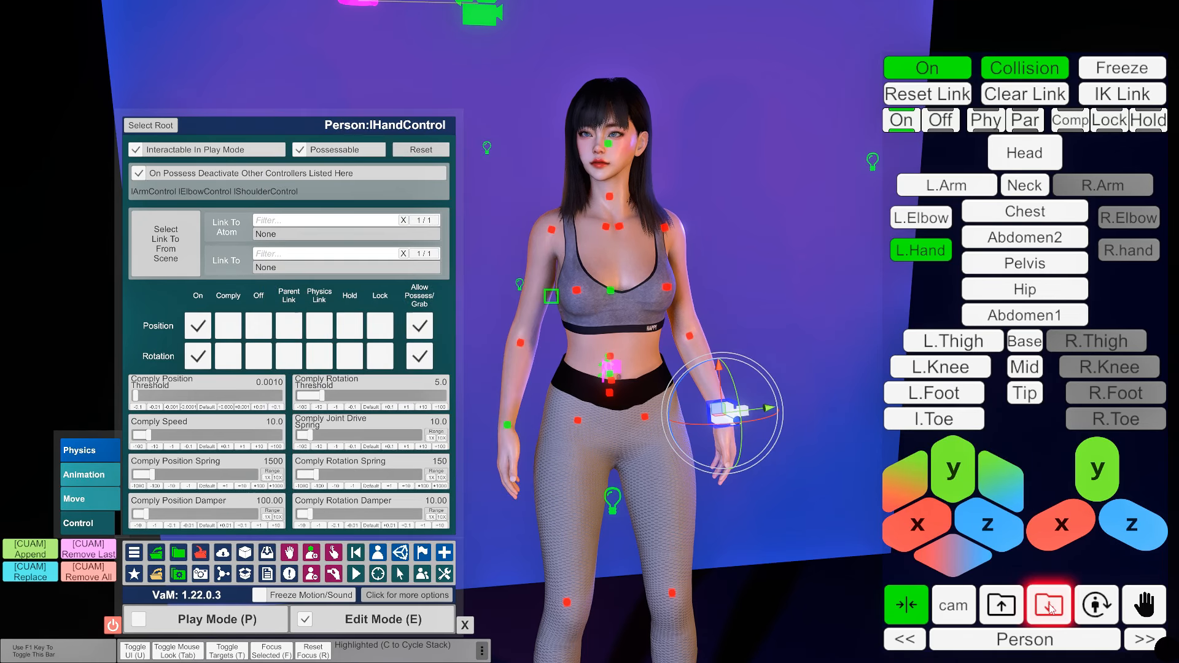
Save the current pose under the name "stand", framing the standing figure for its preview screenshot
left_click(1054, 614)
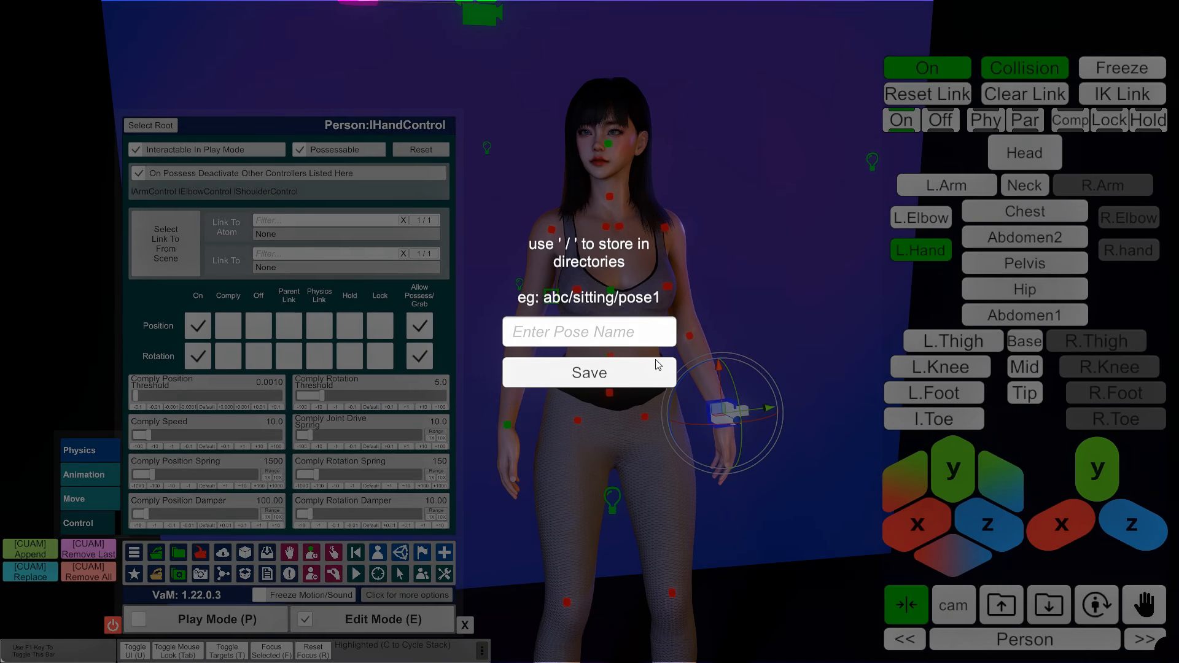
left_click(644, 344)
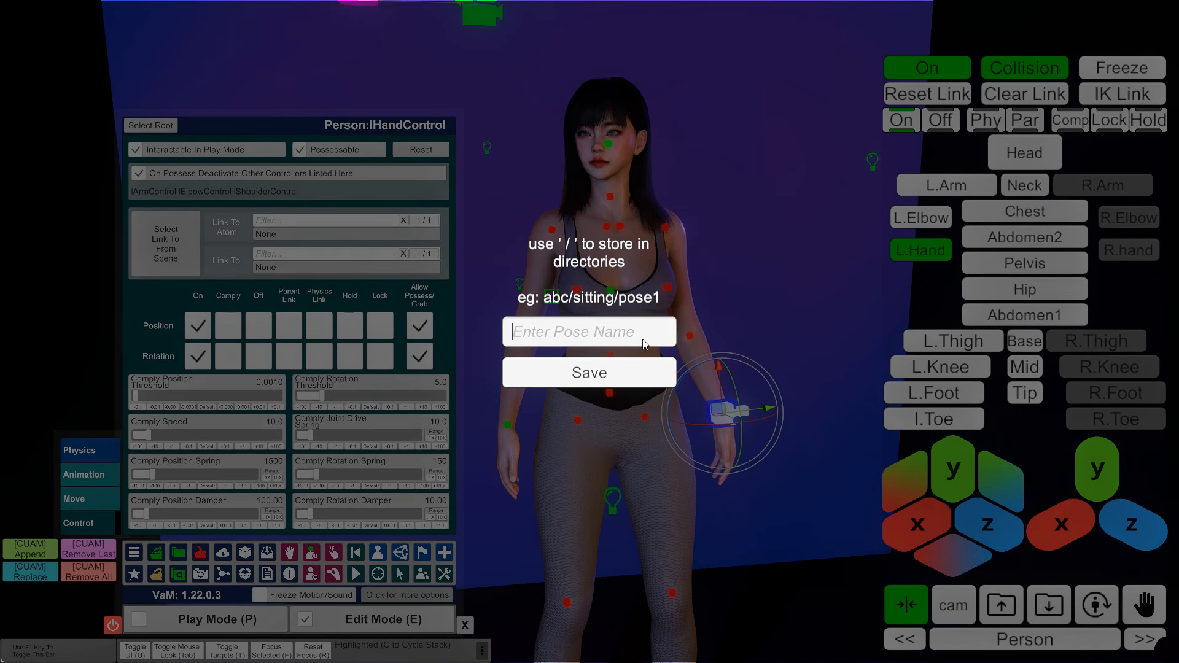
type("stand")
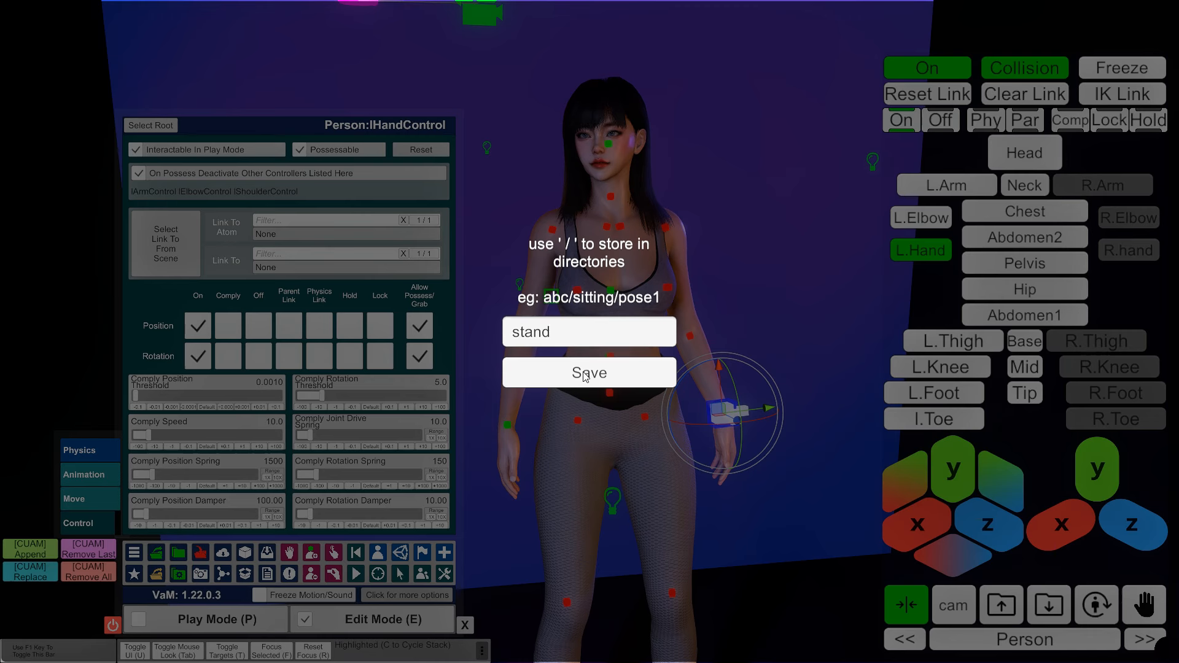
left_click(613, 377)
middle_click_drag(605, 340, 618, 364)
scroll(598, 331, "up", 4)
right_click_drag(617, 364, 642, 342)
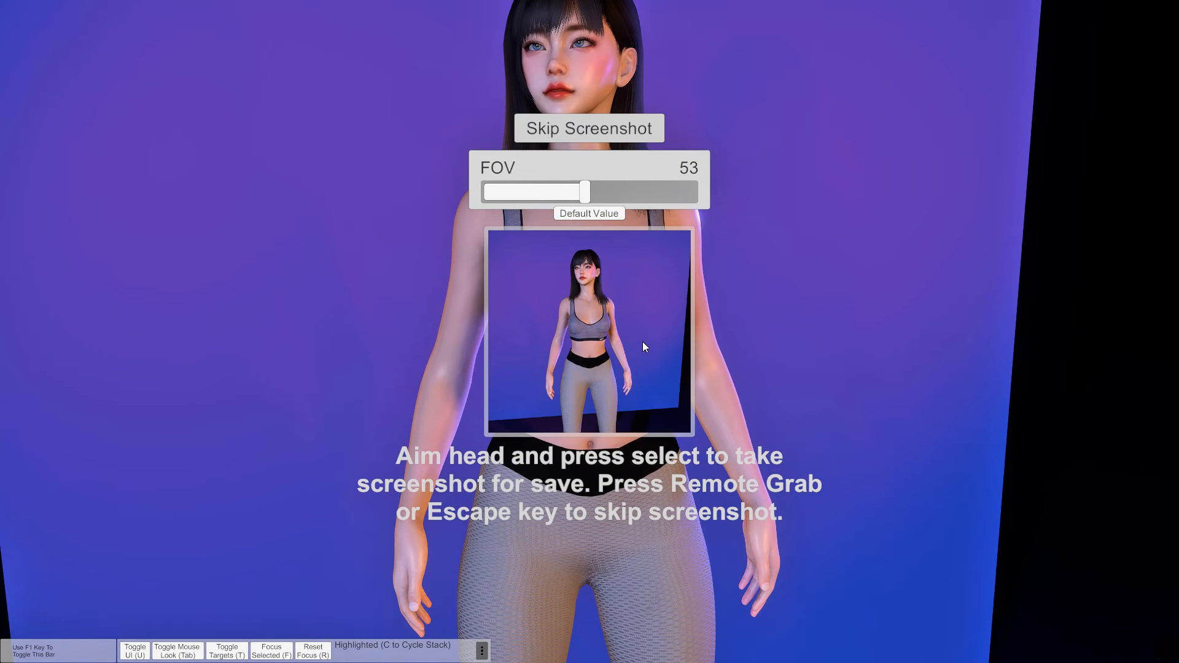
left_click(642, 342)
right_click_drag(769, 512, 675, 528)
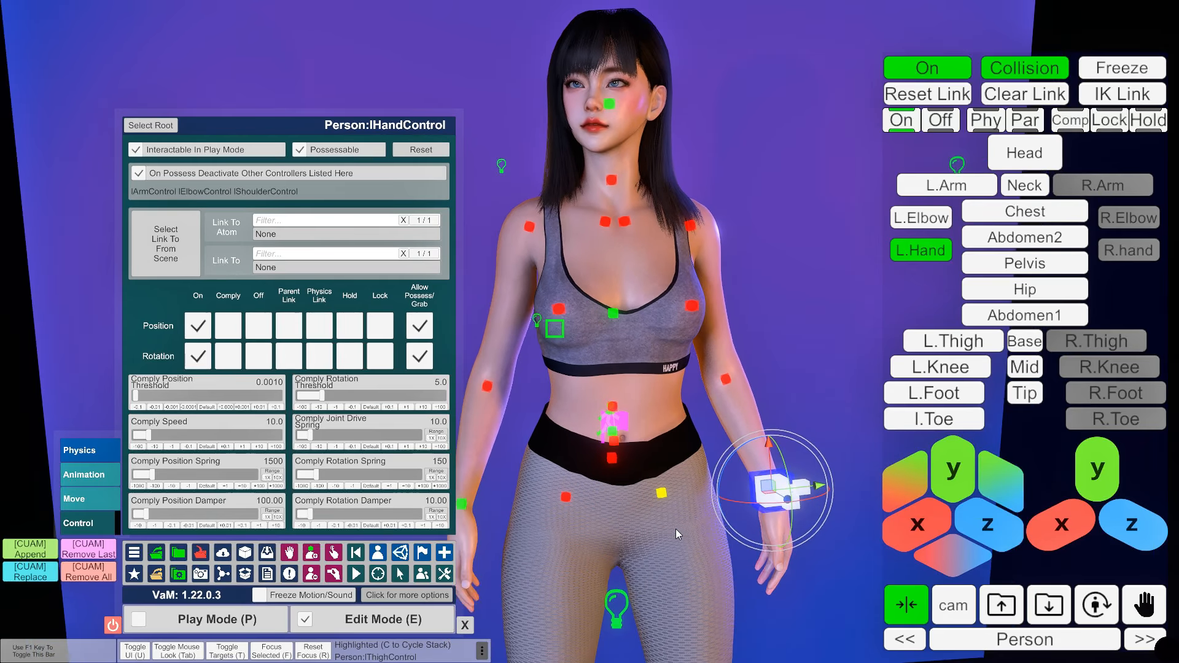
Try PosingHelper's rotate-person function on the standing figure
left_click(1099, 612)
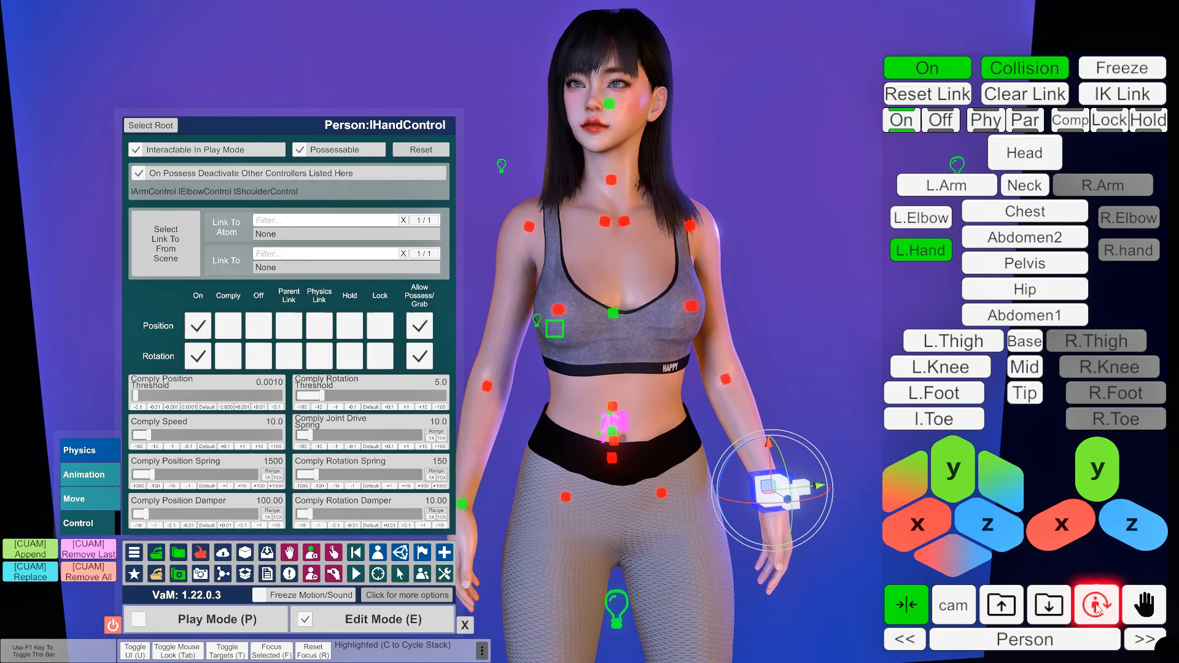
scroll(660, 505, "down", 4)
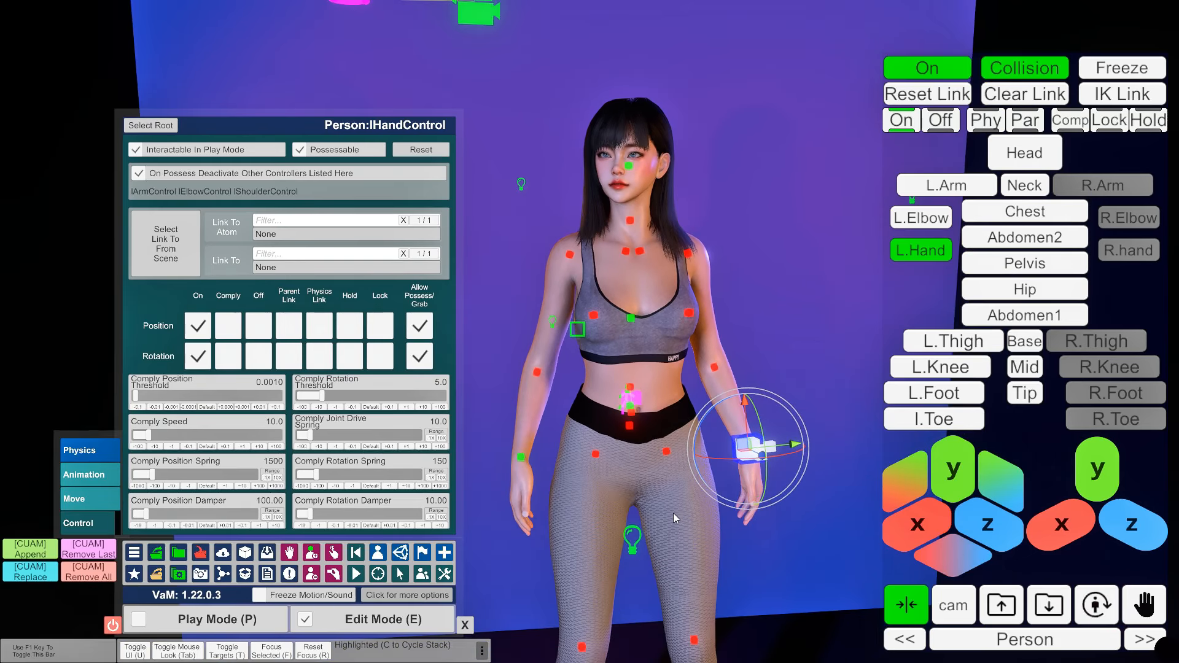
scroll(684, 525, "up", 4)
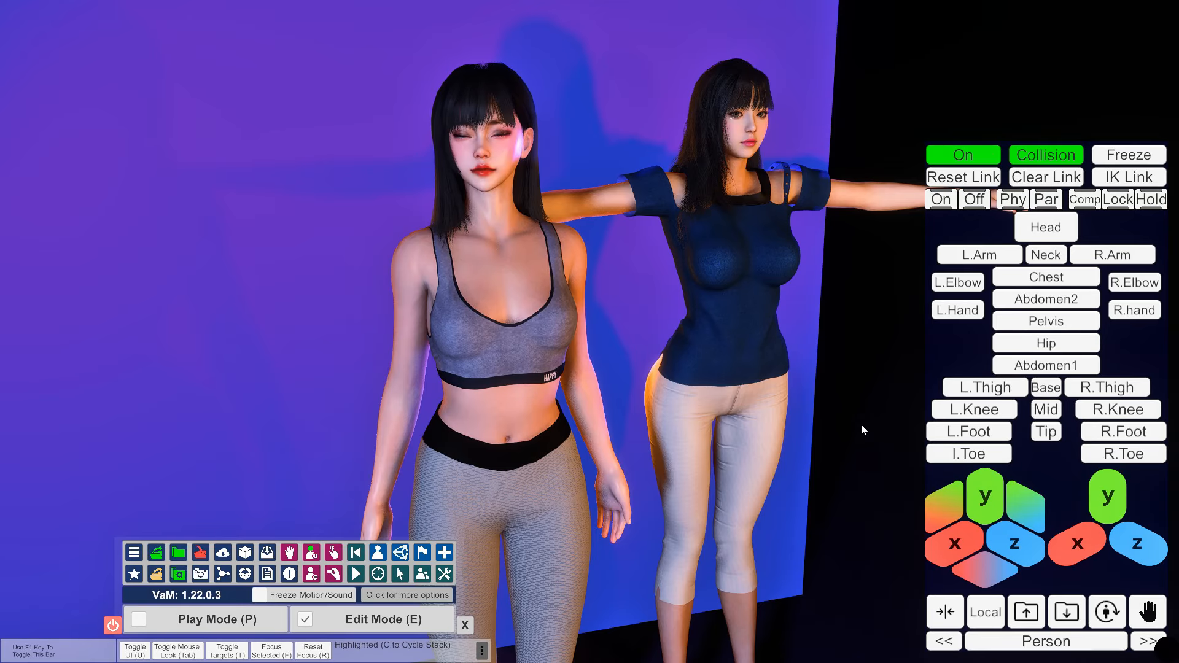
Cycle PosingHelper's target atom backward and forward between Person and Person#2
left_click(945, 641)
left_click(1143, 642)
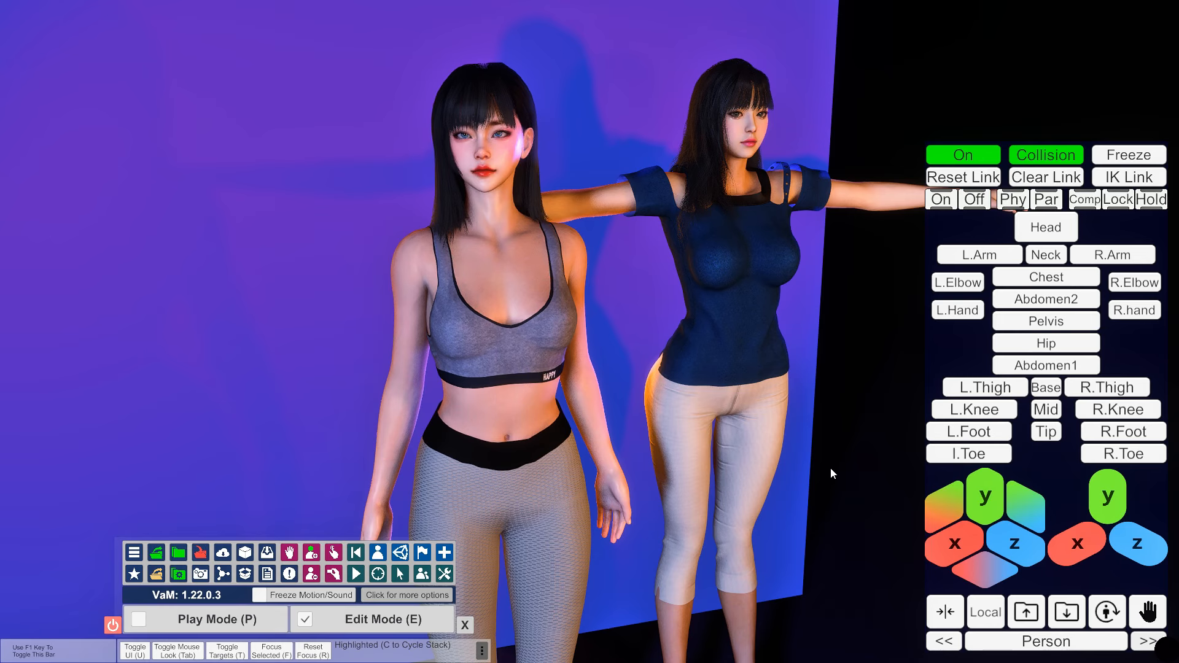
left_click(1148, 642)
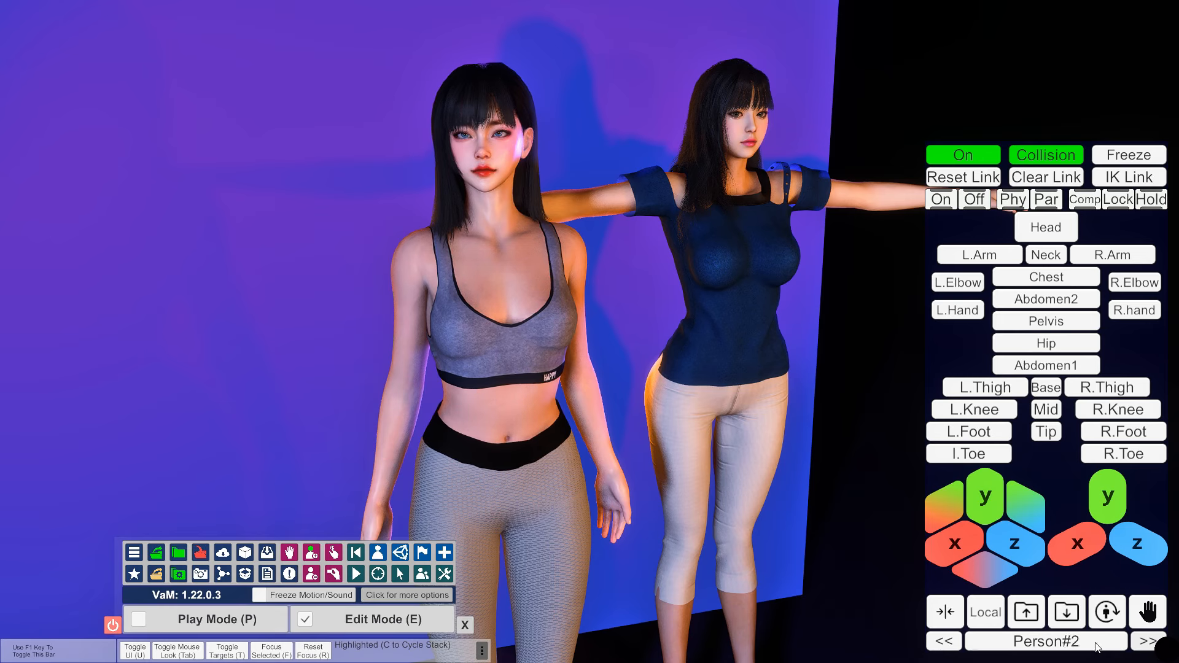
left_click(1144, 643)
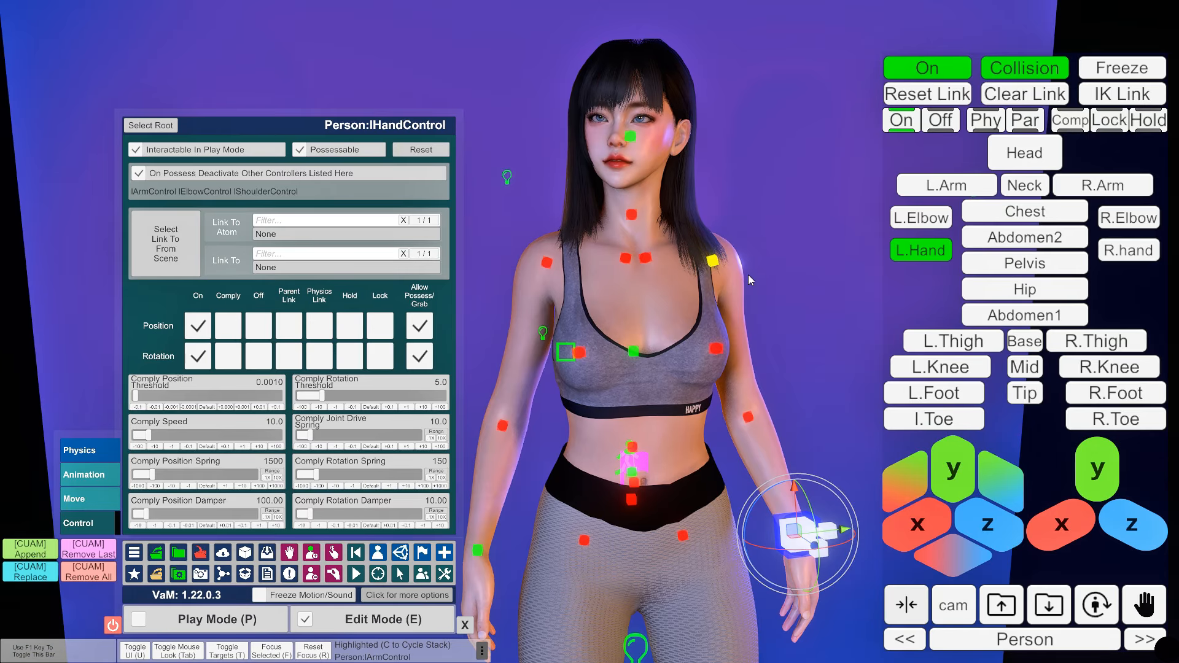
scroll(748, 275, "down", 5)
middle_click_drag(779, 350, 799, 293)
scroll(799, 293, "up", 3)
scroll(790, 293, "up", 2)
right_click_drag(790, 293, 816, 273)
middle_click_drag(816, 273, 775, 296)
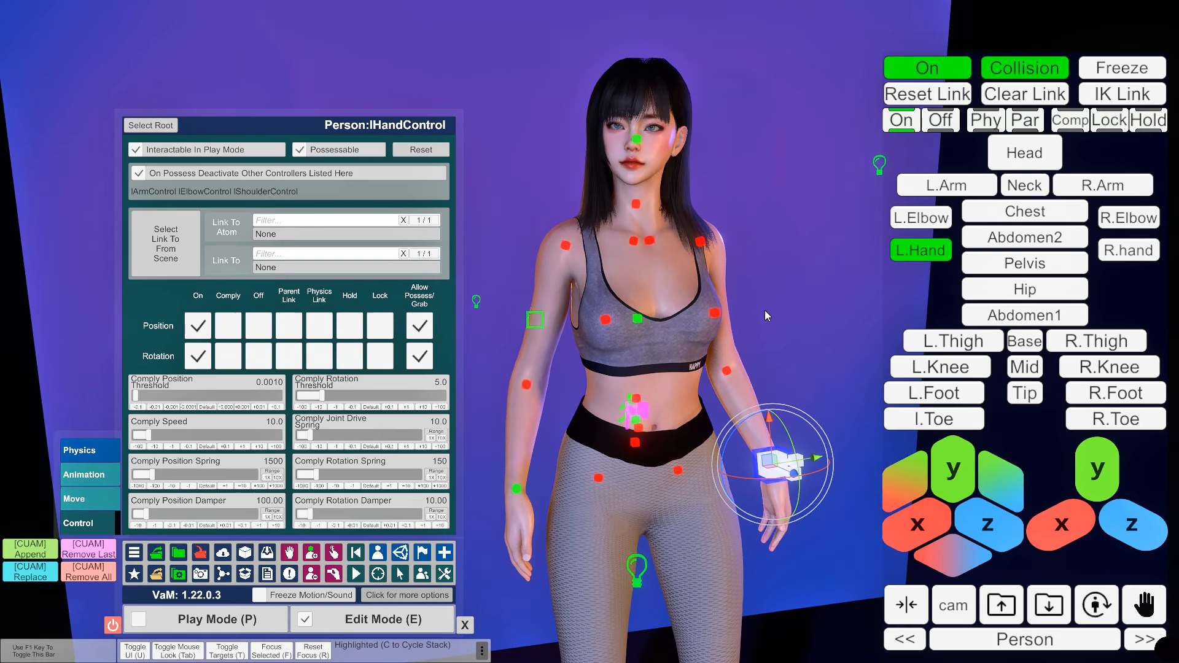
scroll(762, 314, "down", 1)
right_click_drag(817, 315, 788, 309)
middle_click_drag(788, 308, 787, 257)
scroll(788, 256, "down", 1)
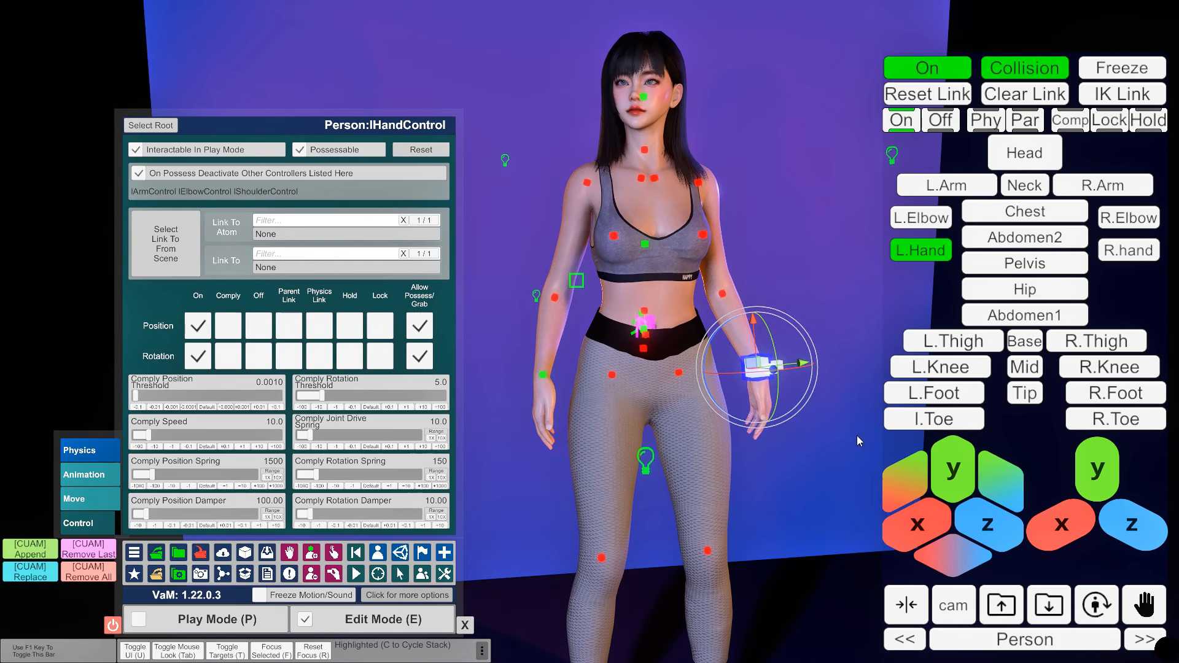
Try raising the left hand by its scene controller, and bring it back down beside the hip
mouse_move(831, 286)
right_mouse_down()
mouse_move(780, 293)
mouse_move(822, 288)
right_mouse_up()
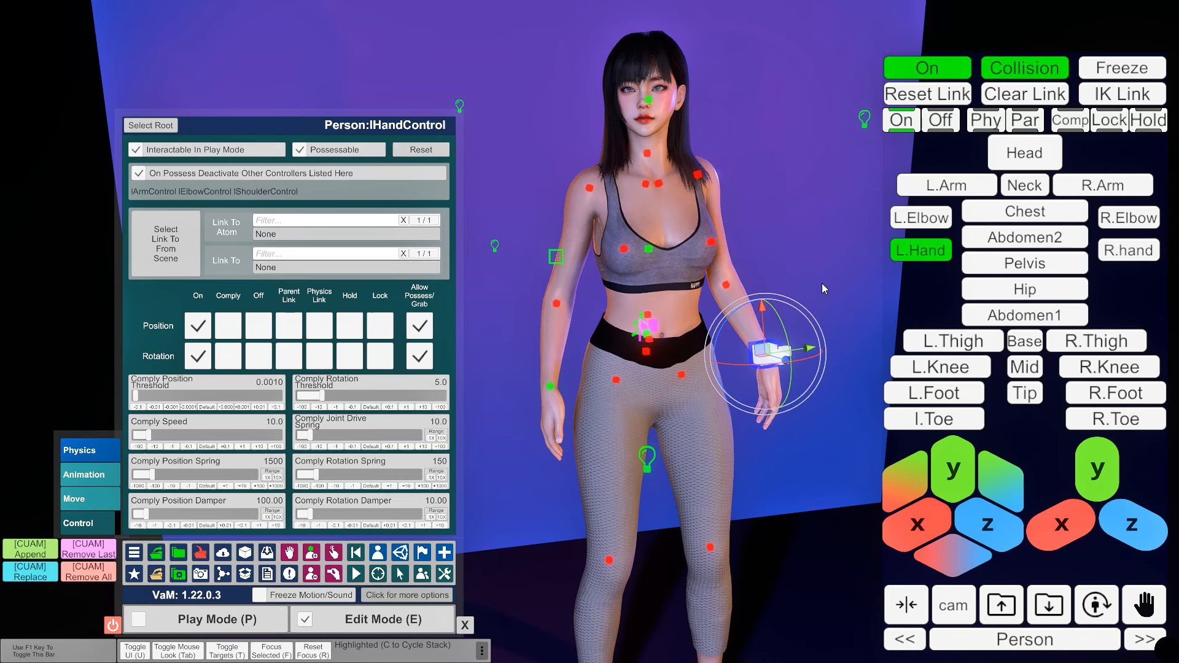
left_click_drag(801, 351, 783, 265)
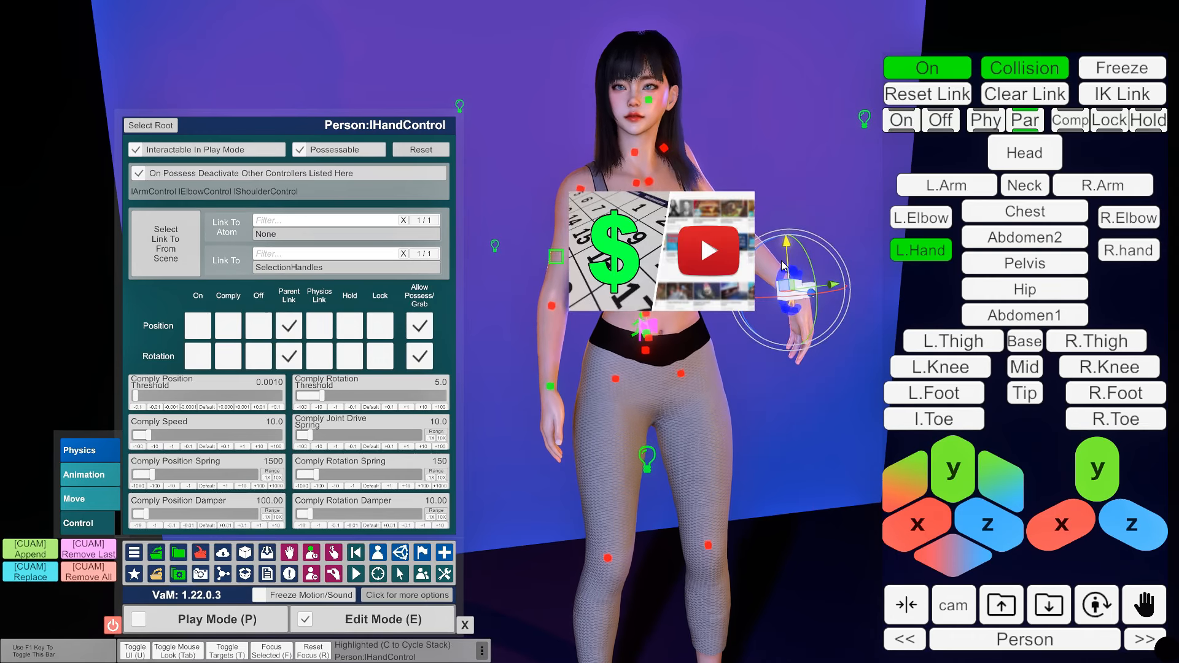
left_click(929, 251)
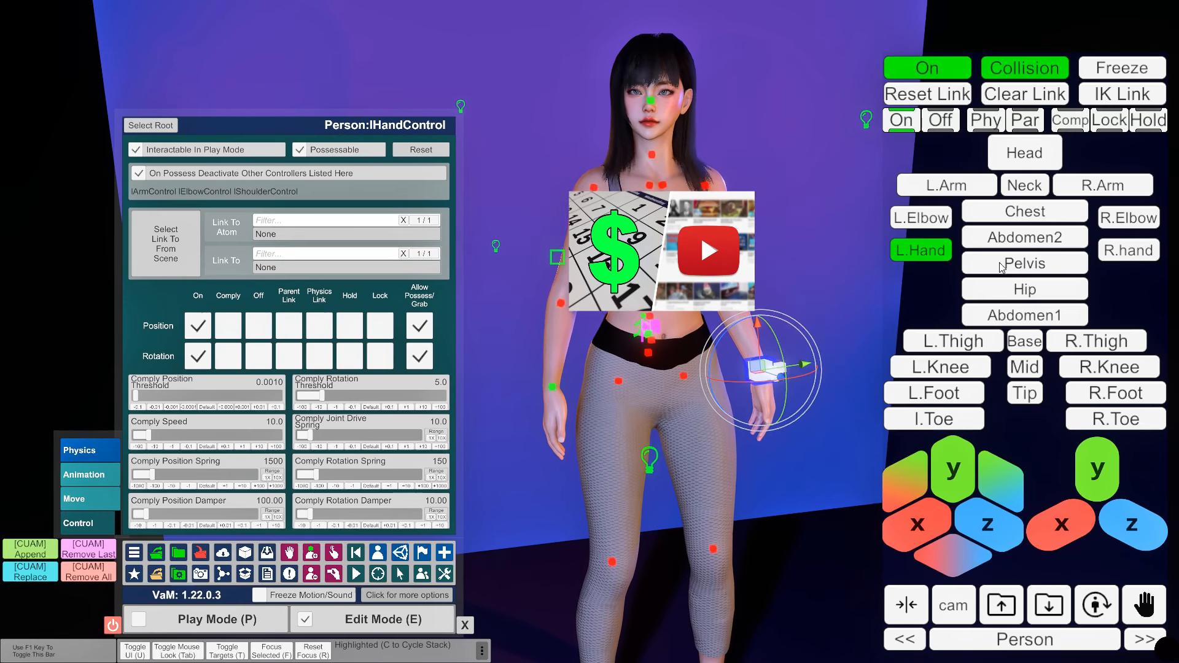